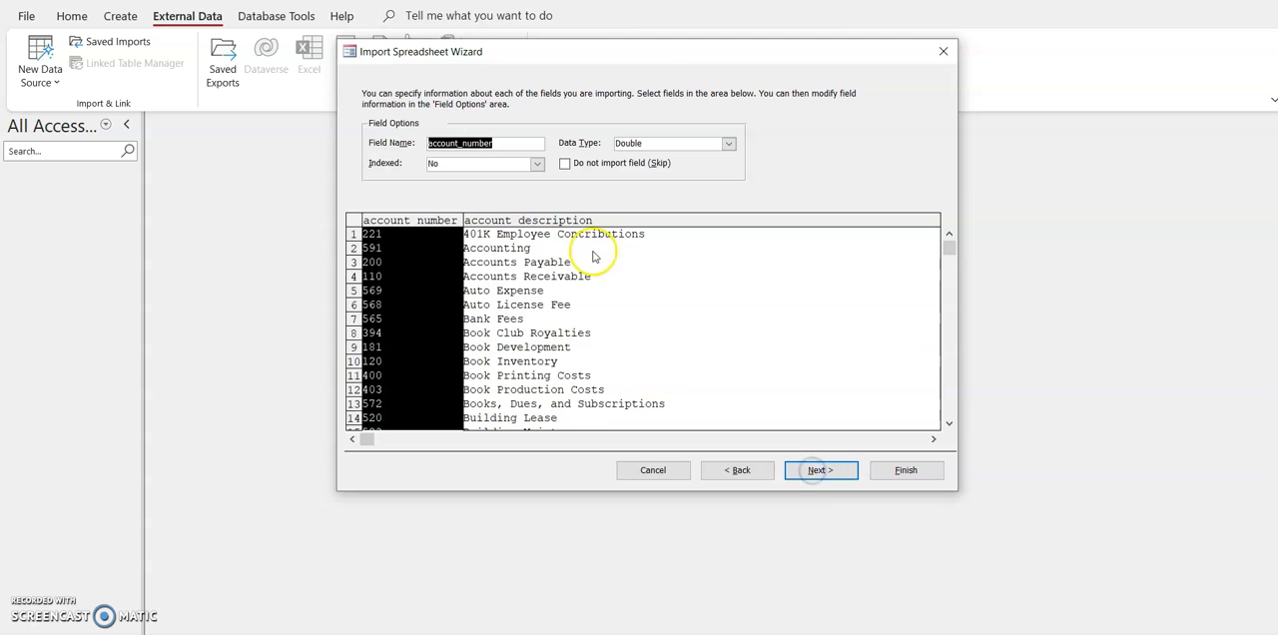
Step: Choose account_number as the primary key and finish importing the general ledger spreadsheet into the ledgerAccounts table without saving the import steps
click(819, 470)
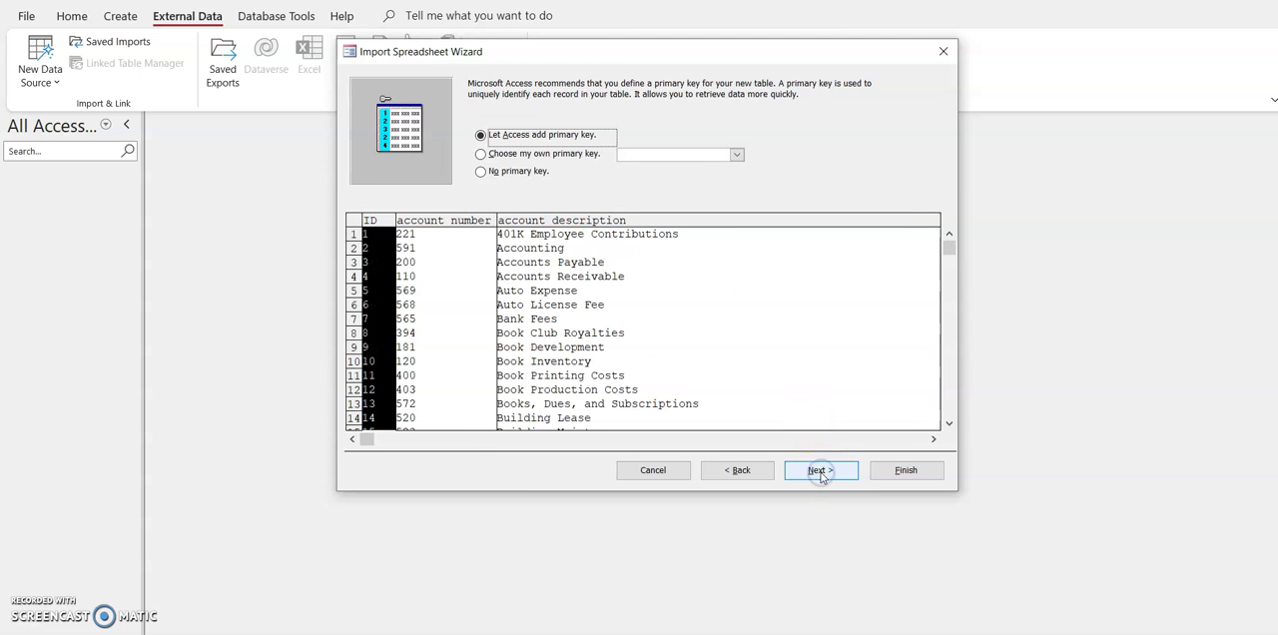
click(482, 155)
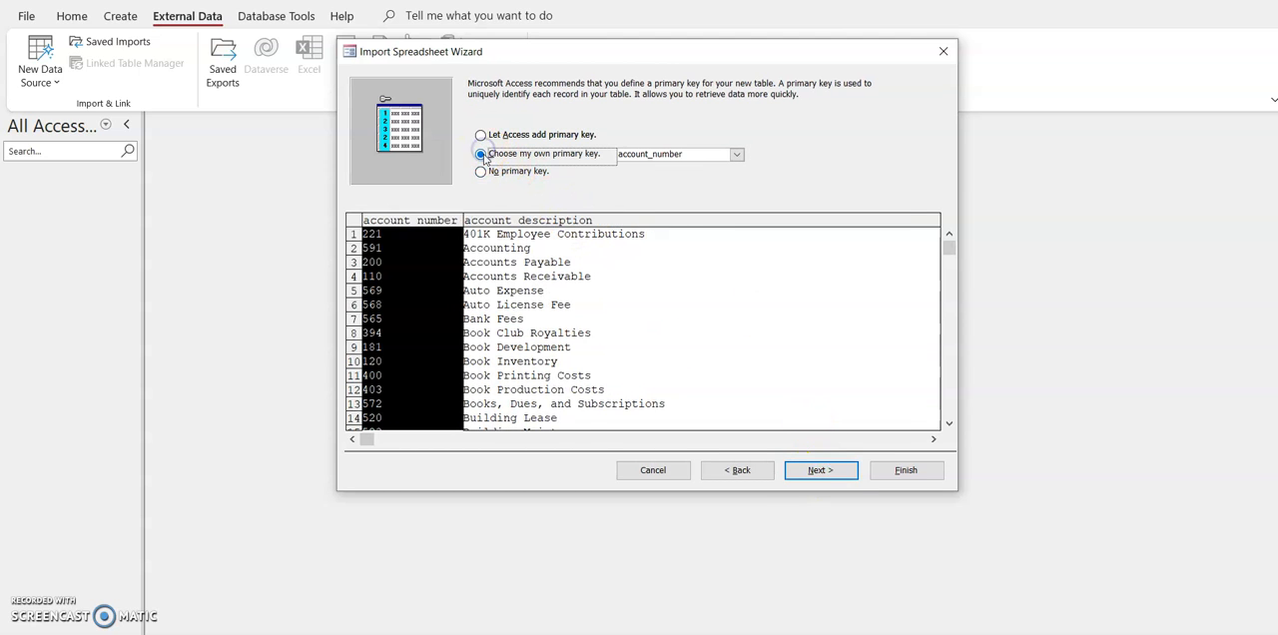
click(819, 470)
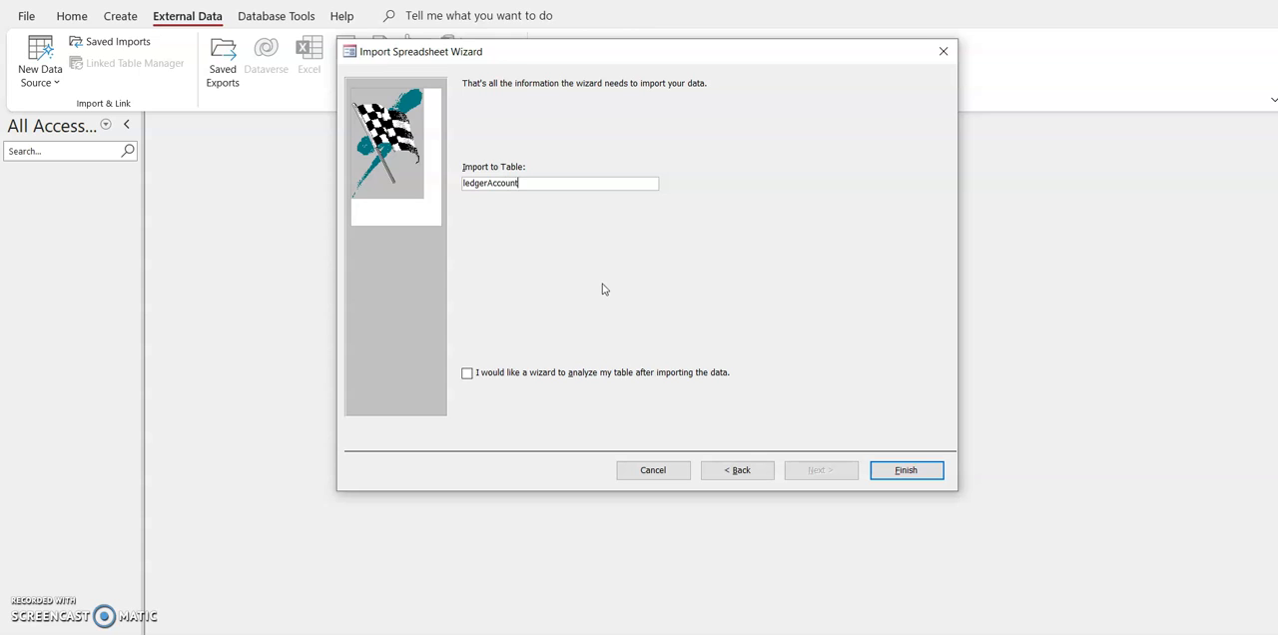
click(904, 469)
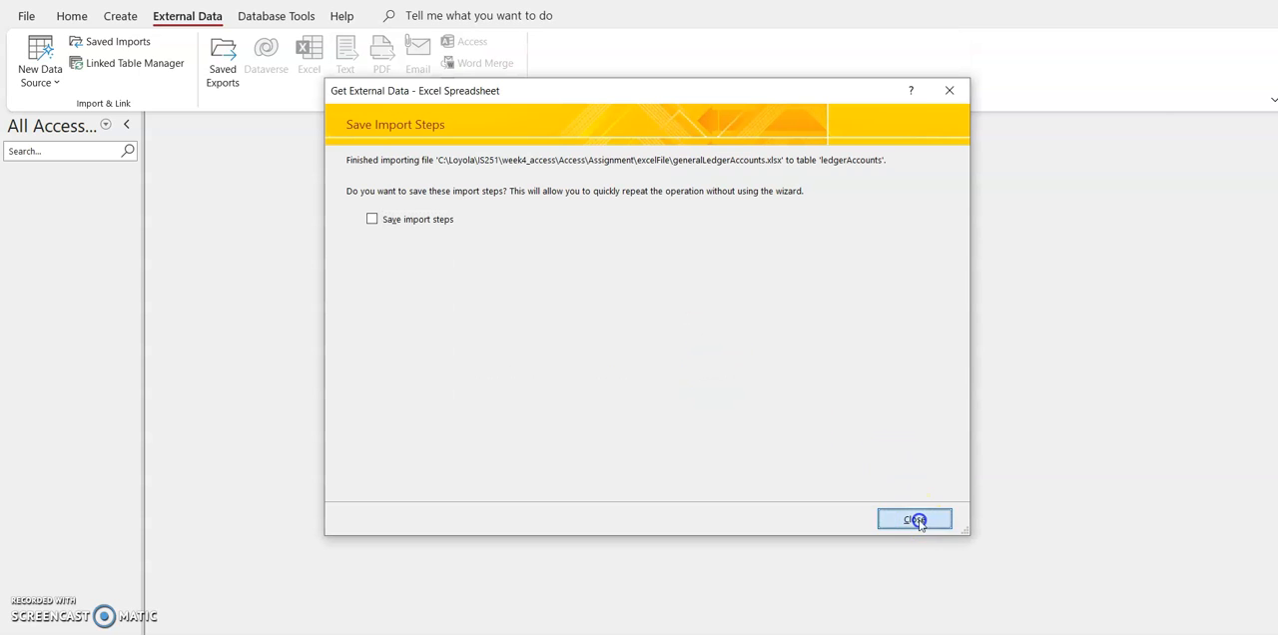
click(913, 518)
Step: Start an Excel import of invoiceItems.xlsx from the excelFile folder into a new table in the current database
click(55, 88)
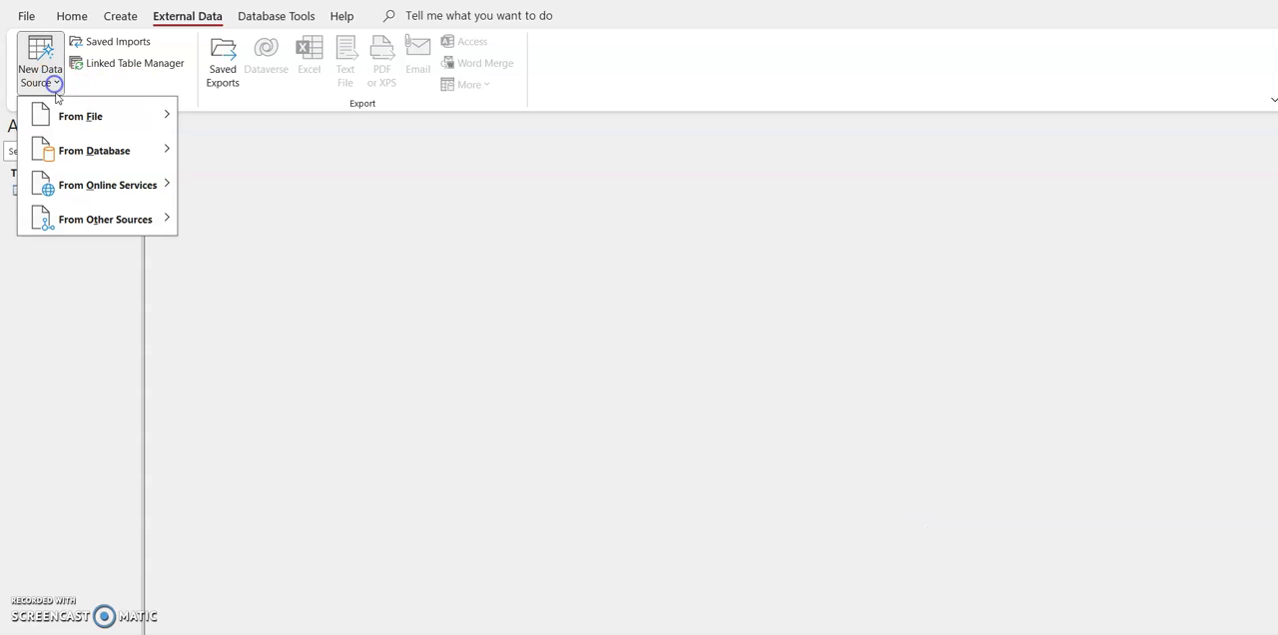
mouse_move(80, 115)
click(226, 118)
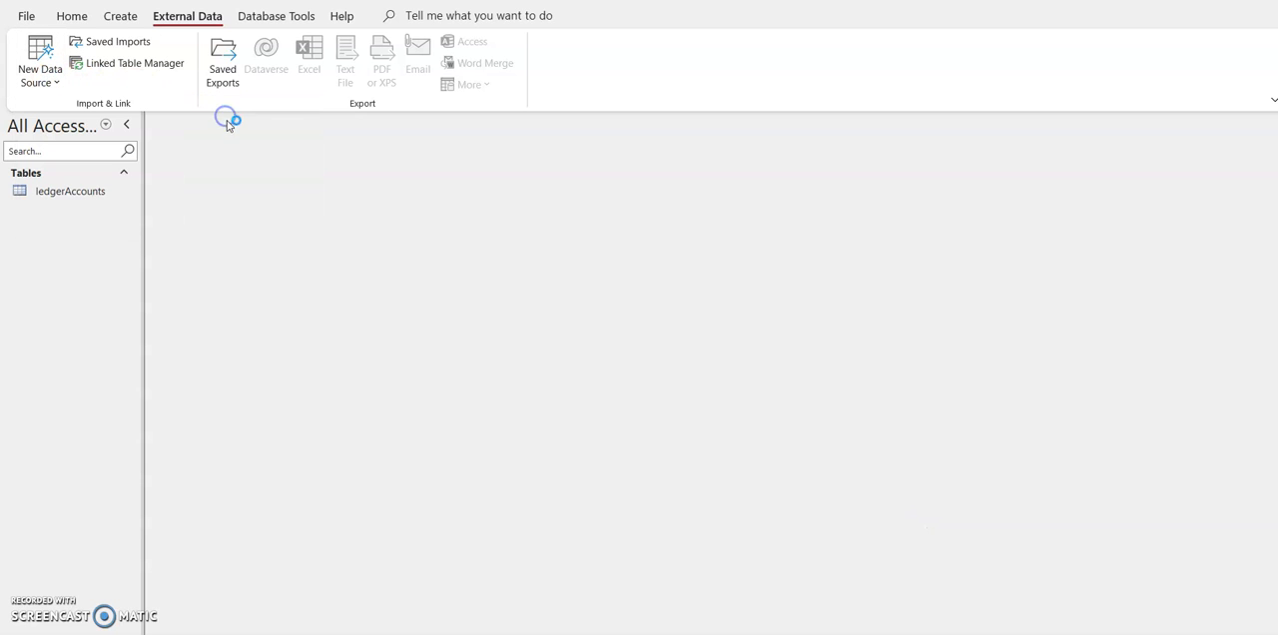
click(899, 195)
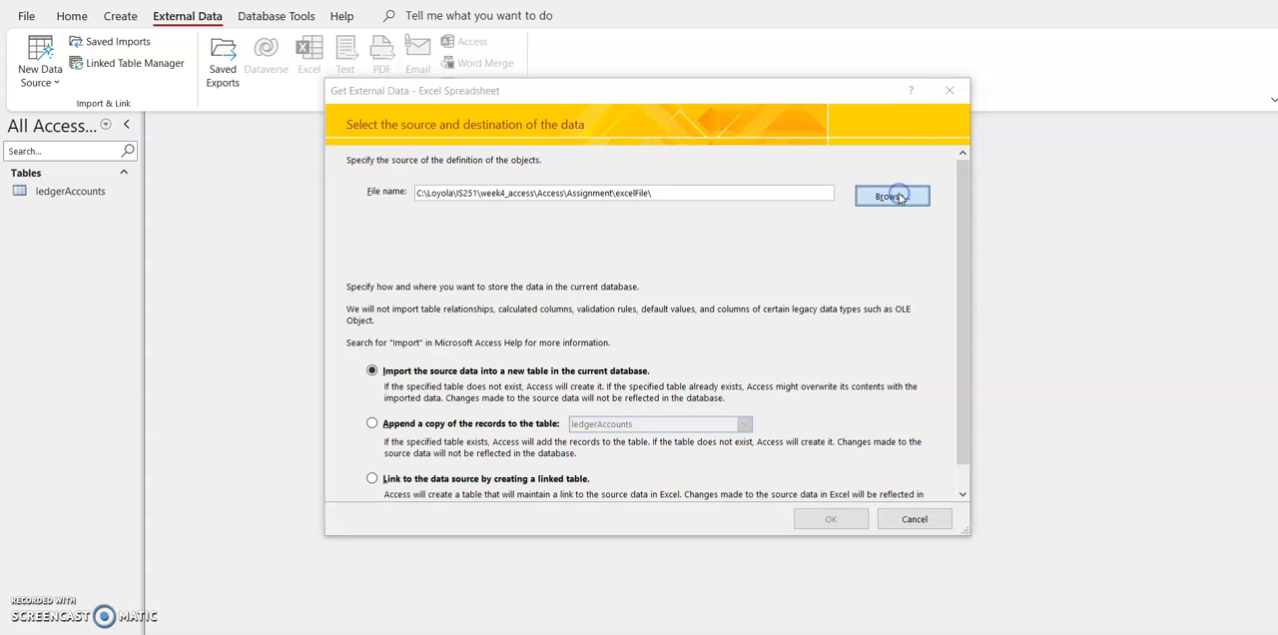
double_click(566, 222)
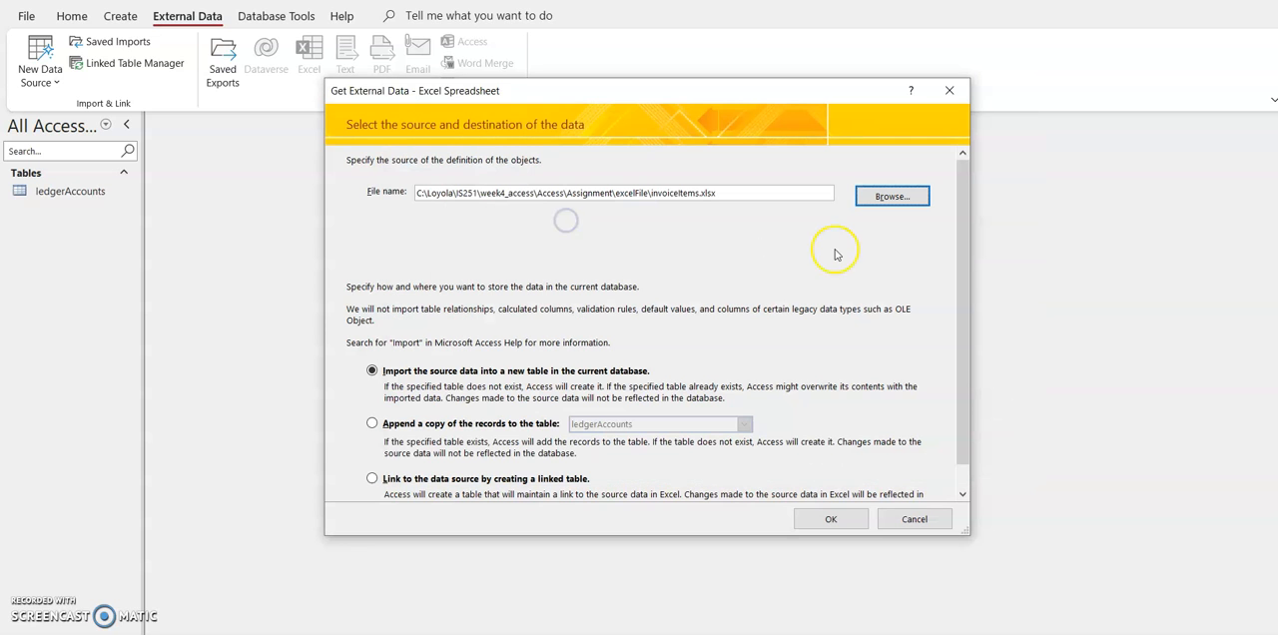
click(831, 519)
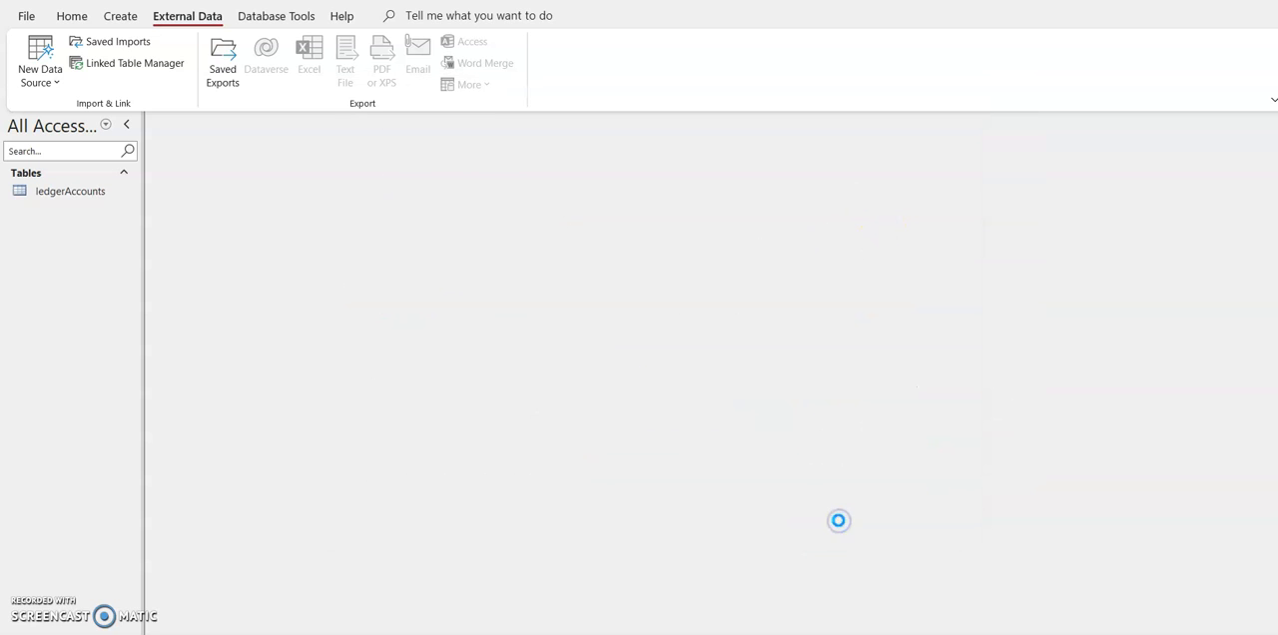
Step: Keep the default field options, choose invoice_id as the primary key, and complete the import into the invoiceItems table
click(833, 471)
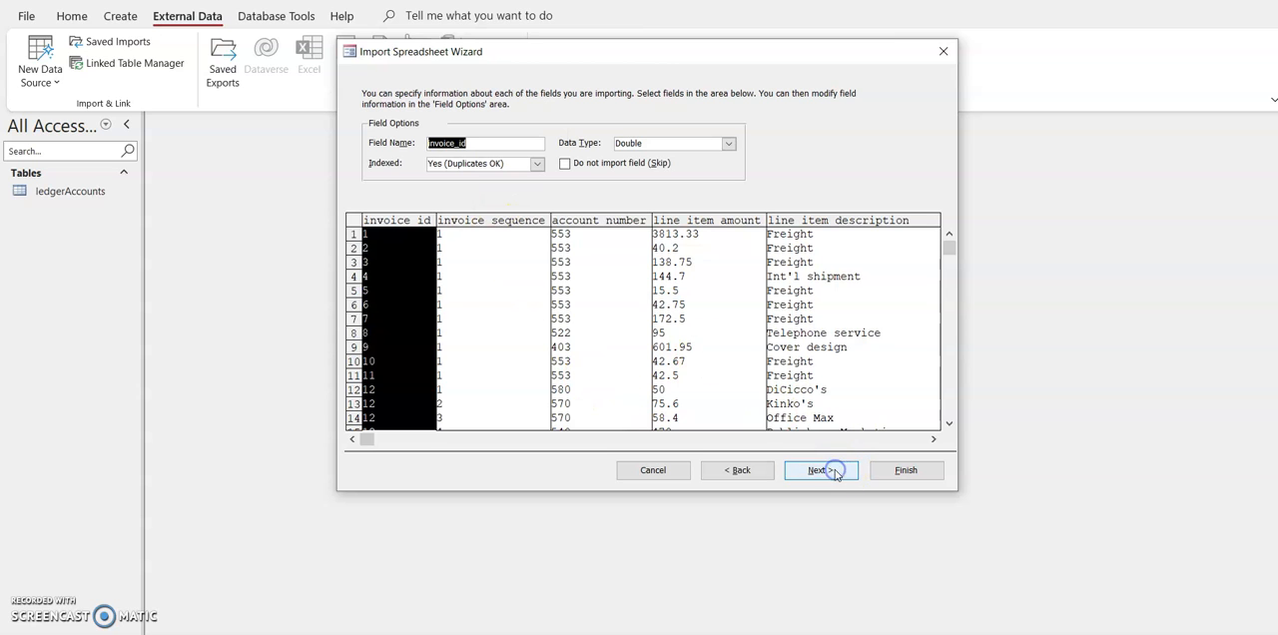
click(818, 470)
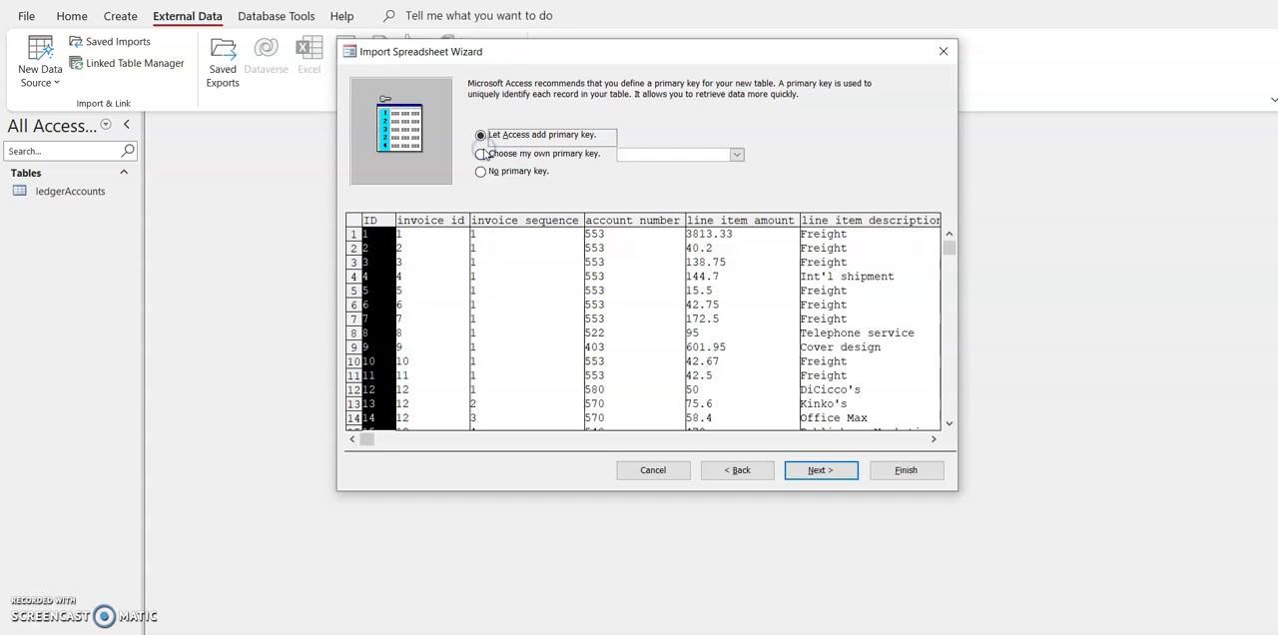
click(481, 155)
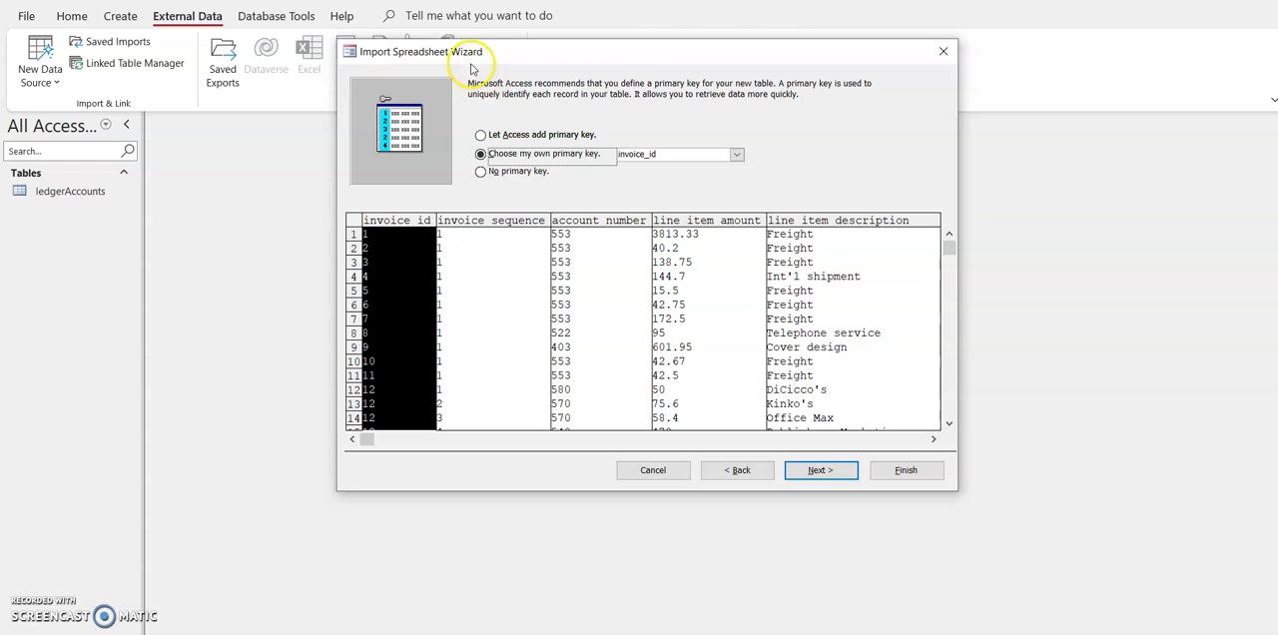
click(834, 476)
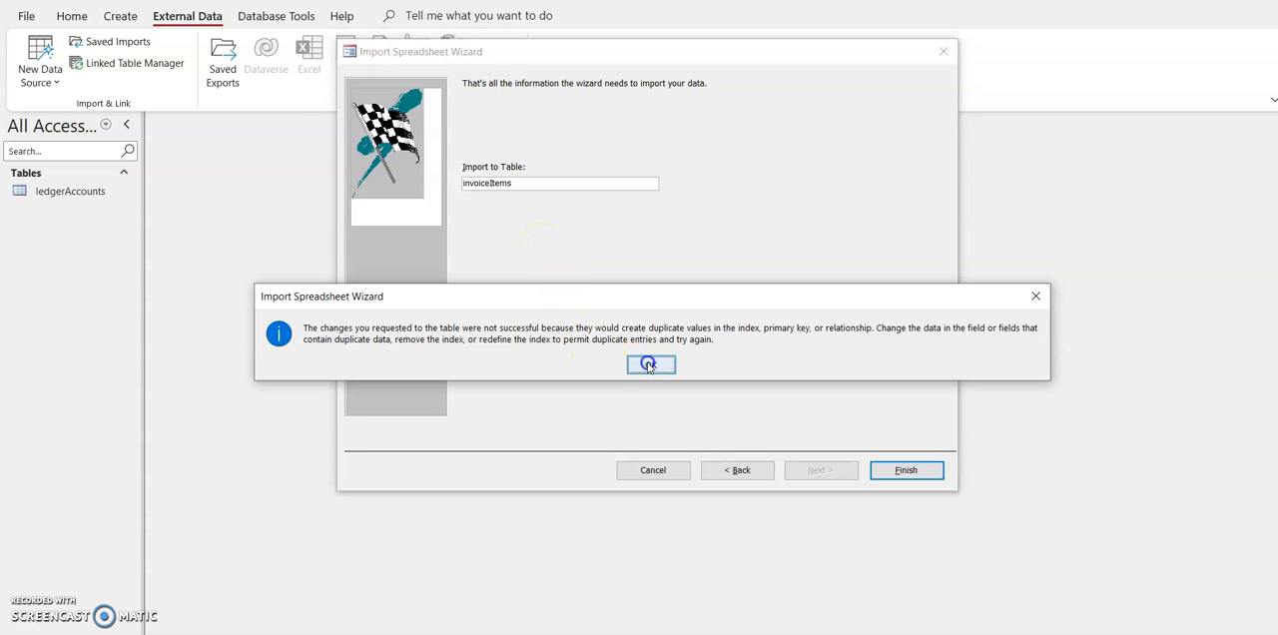
click(650, 364)
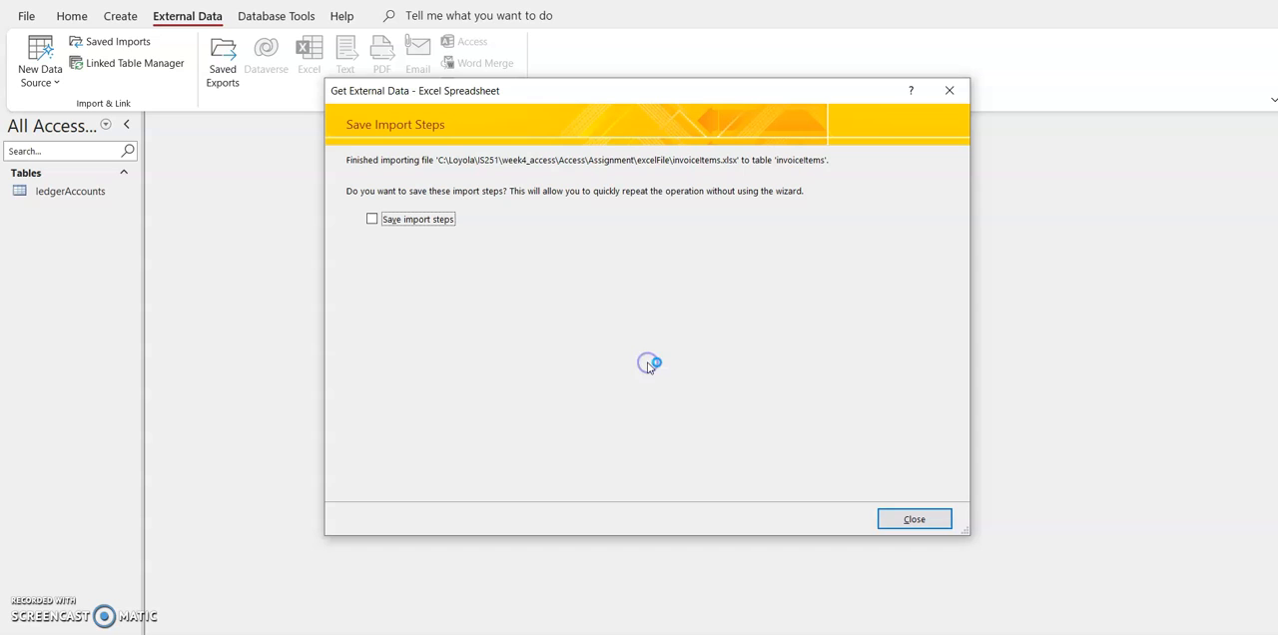
click(904, 522)
Step: Start an Excel import of invoices.xlsx from the excelFile folder into a new table in the current database
click(57, 88)
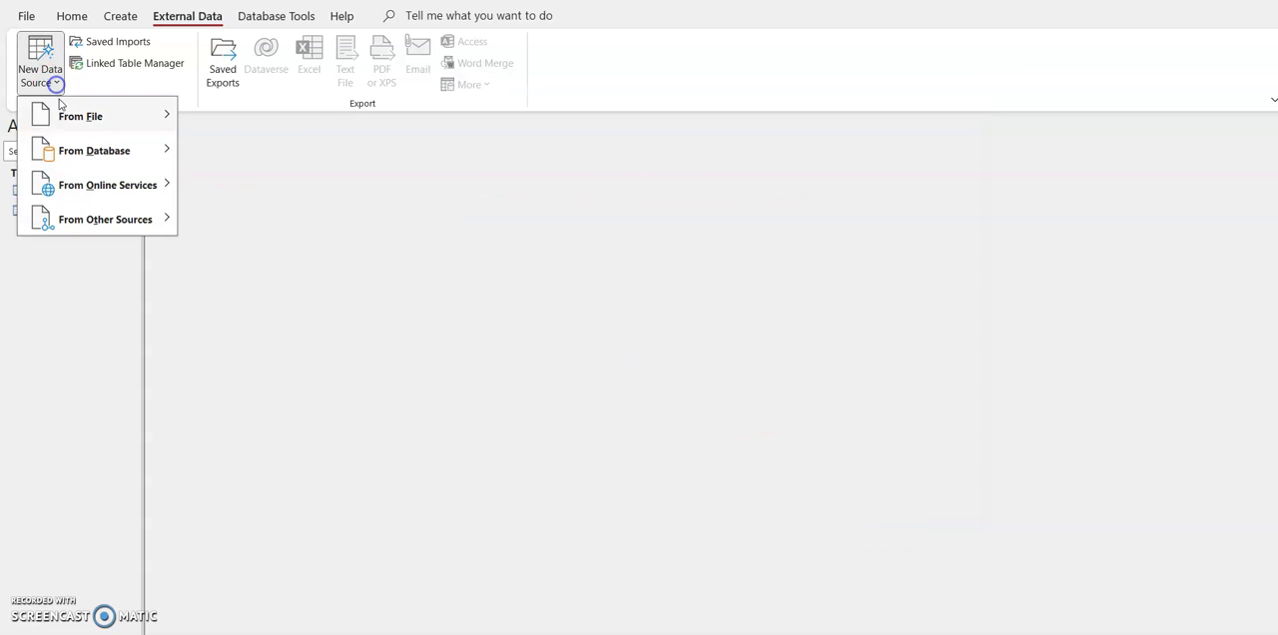
mouse_move(84, 118)
click(225, 117)
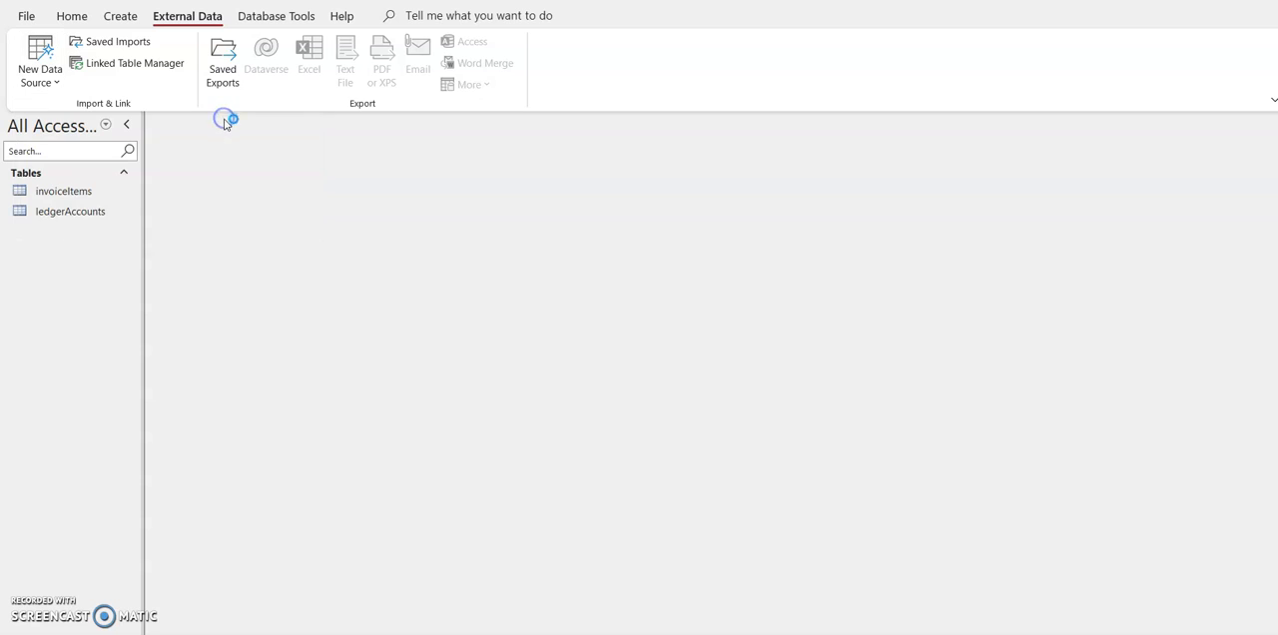
click(892, 198)
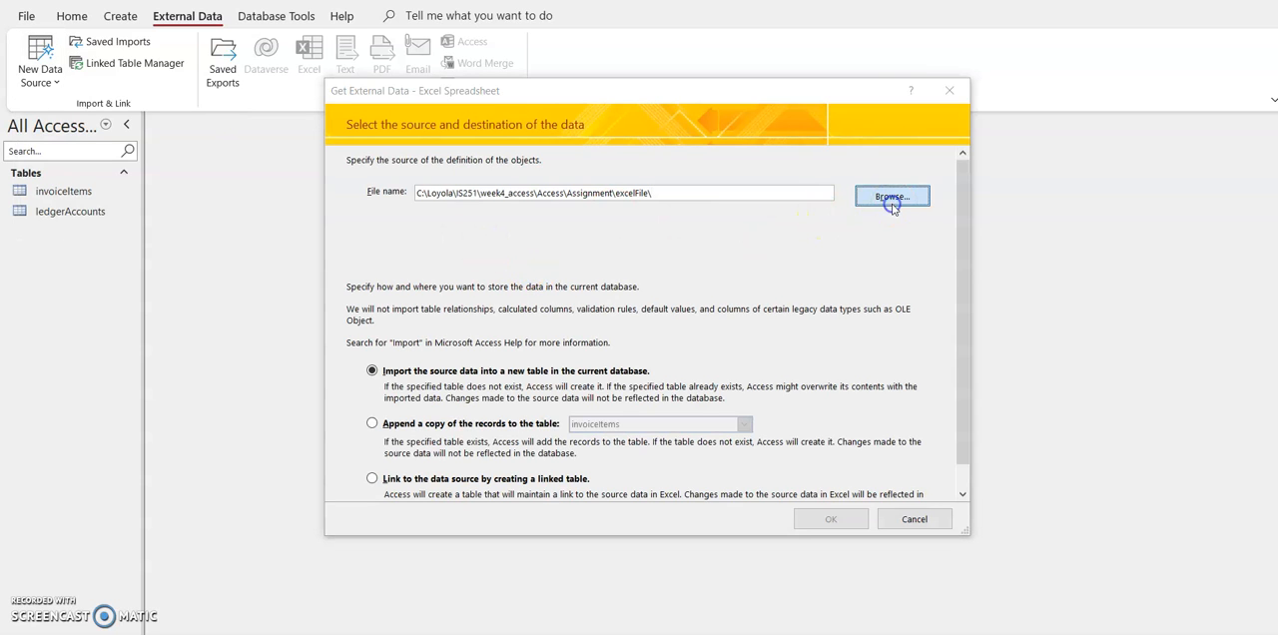
double_click(577, 240)
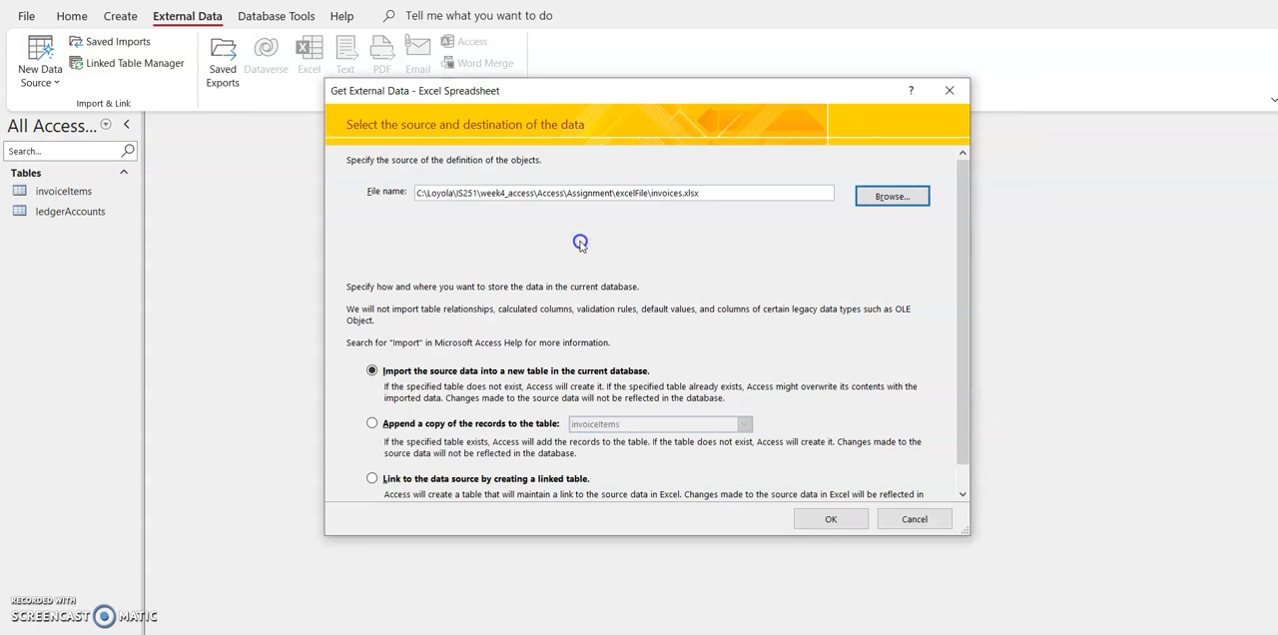
click(830, 519)
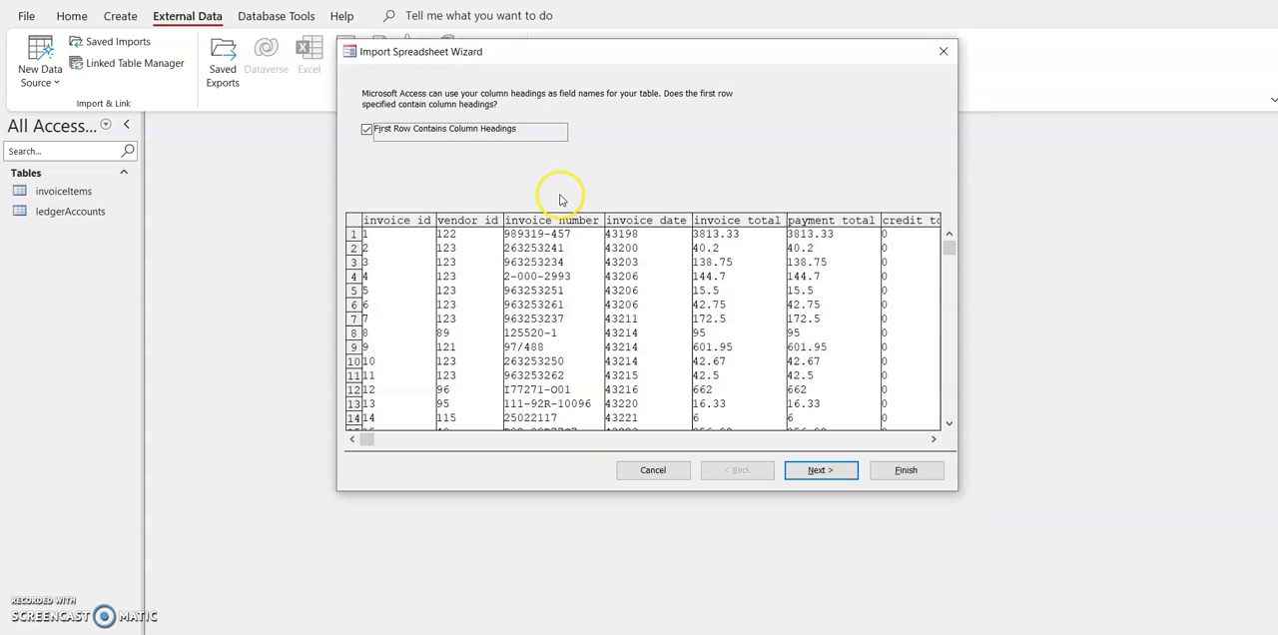
Step: Keep the column headings and field options, choose invoice_id as the primary key, and complete the import into the invoices table
click(817, 469)
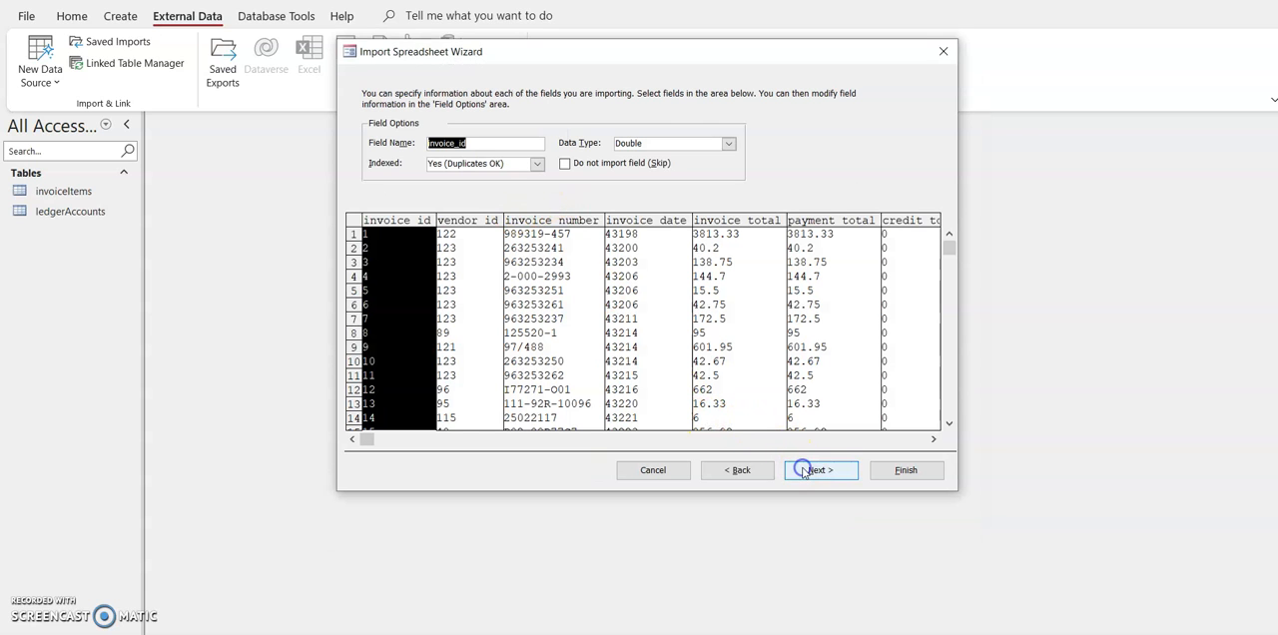
click(817, 469)
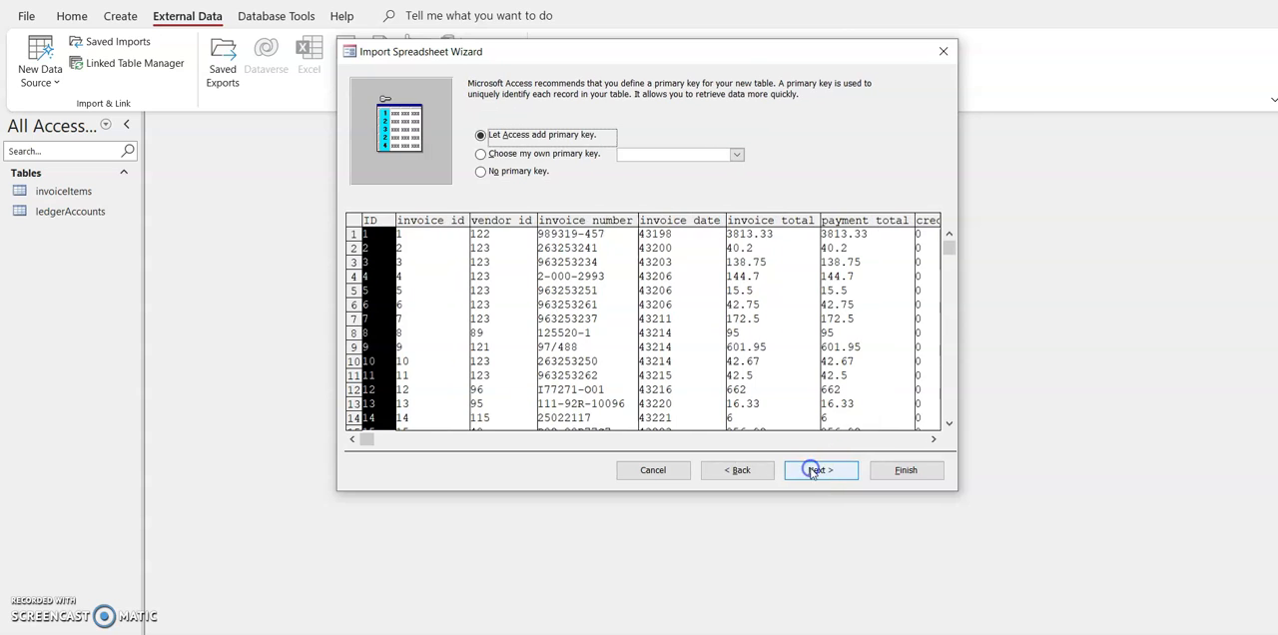
click(480, 154)
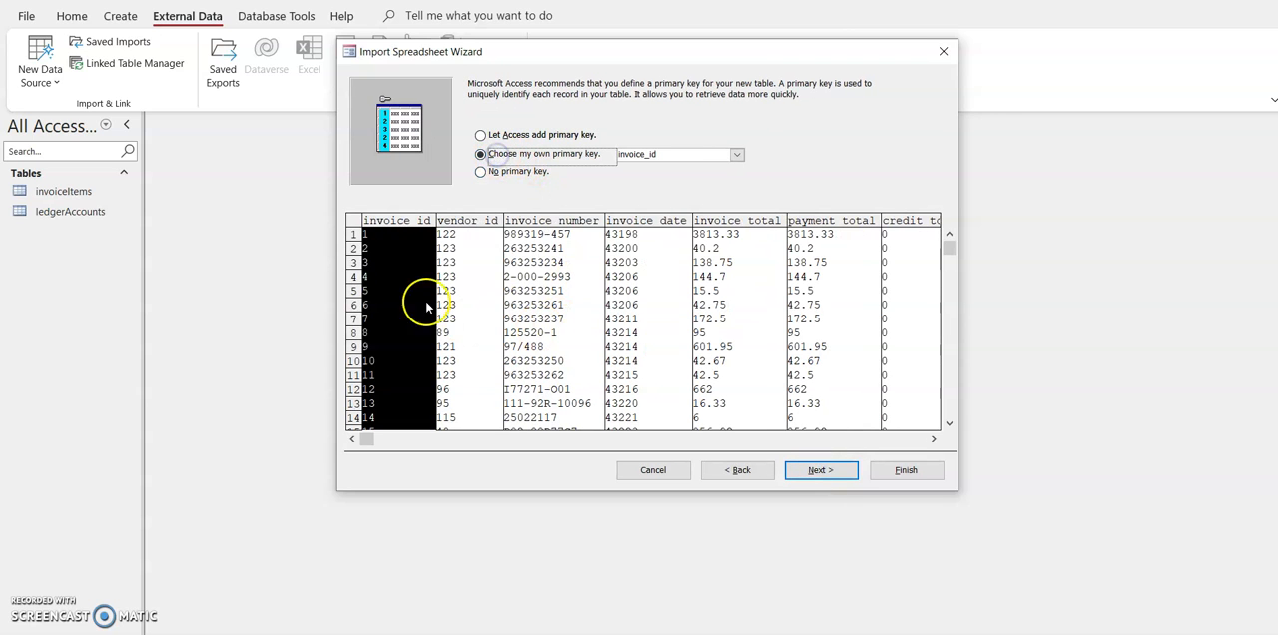
click(819, 470)
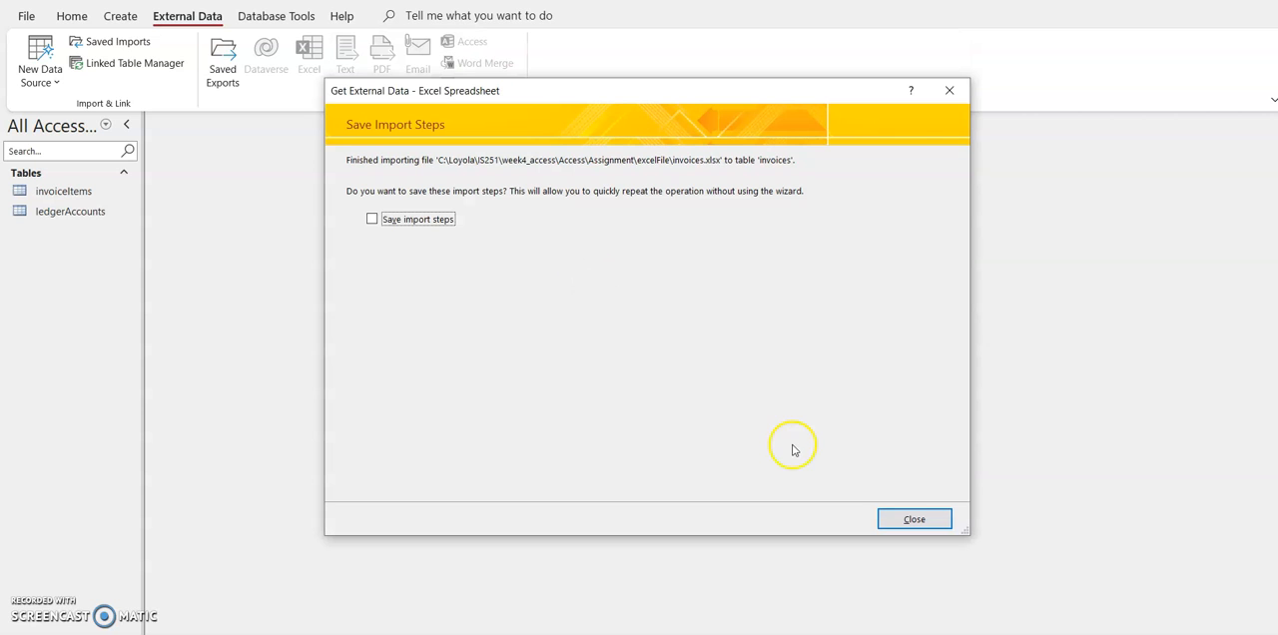
click(902, 519)
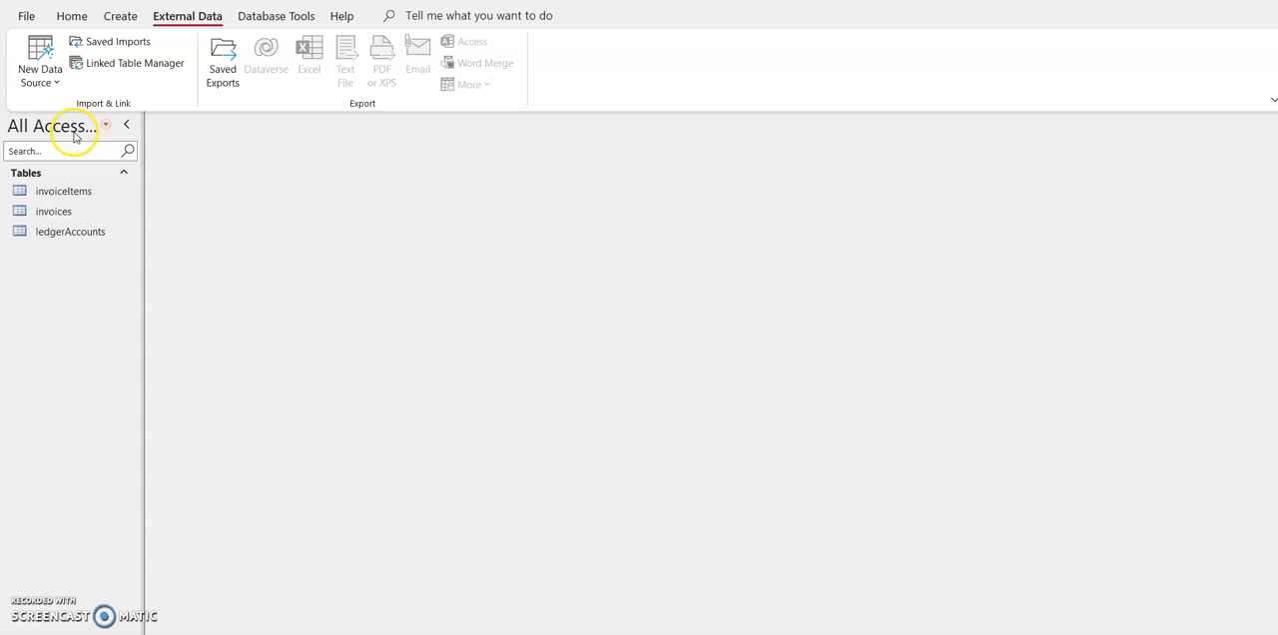
Step: Start an Excel import of vendors.xlsx from the excelFile folder into a new table in the current database
click(40, 70)
mouse_move(72, 115)
click(210, 117)
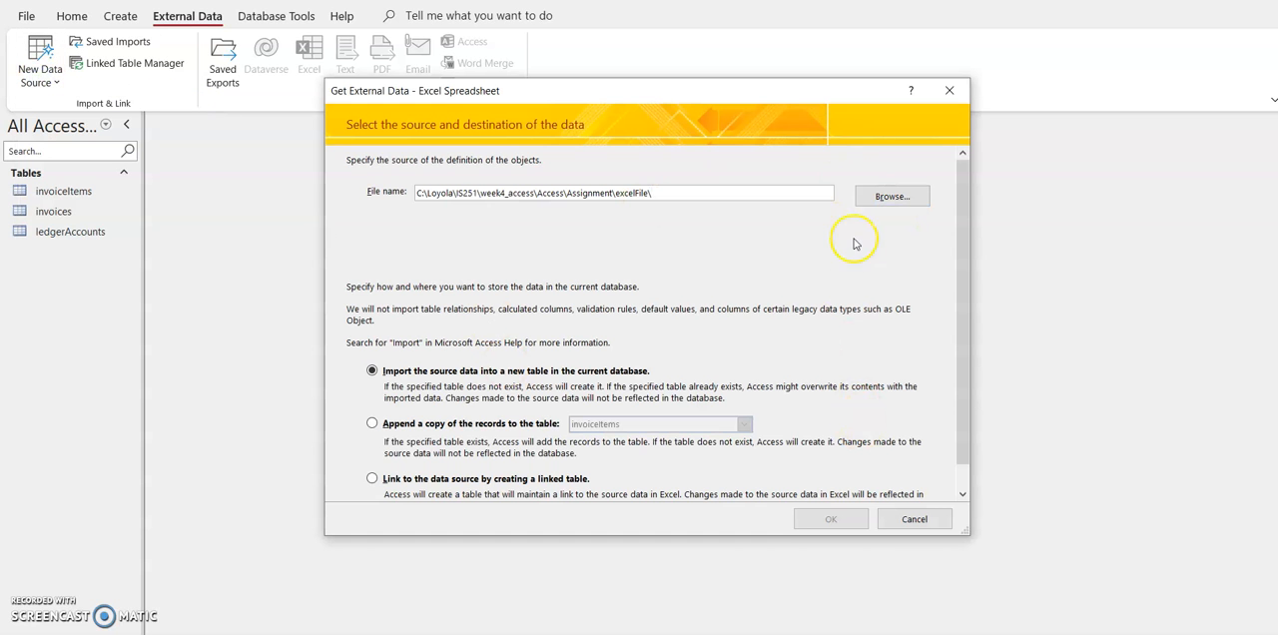
click(892, 196)
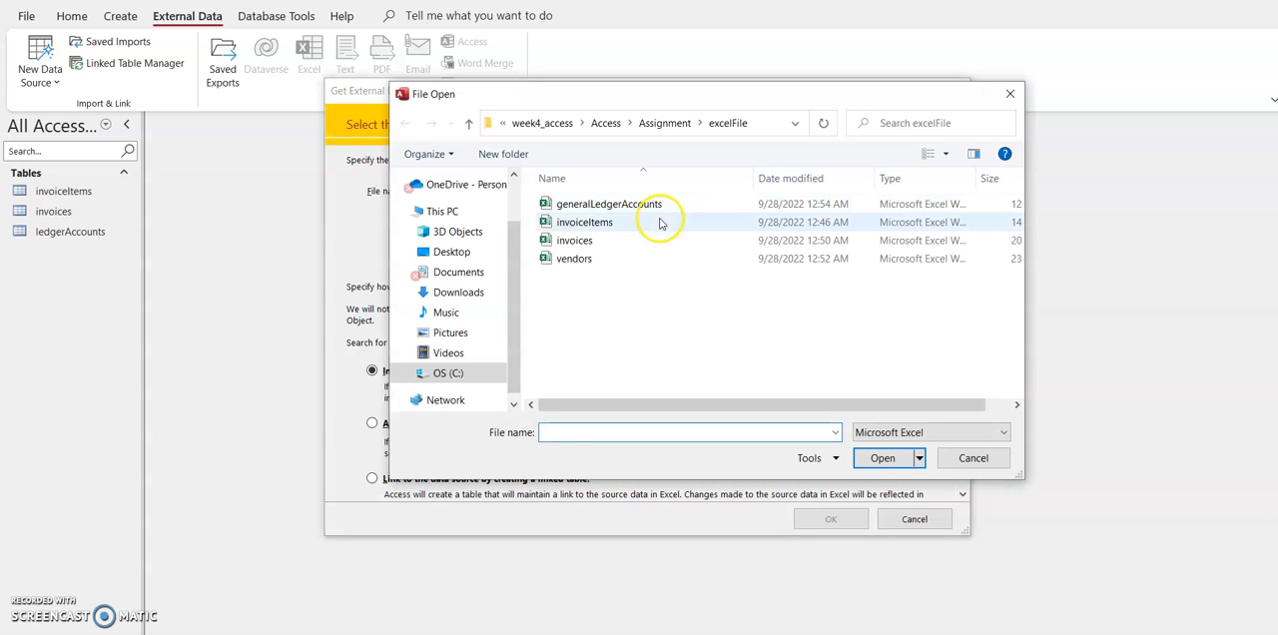
click(601, 258)
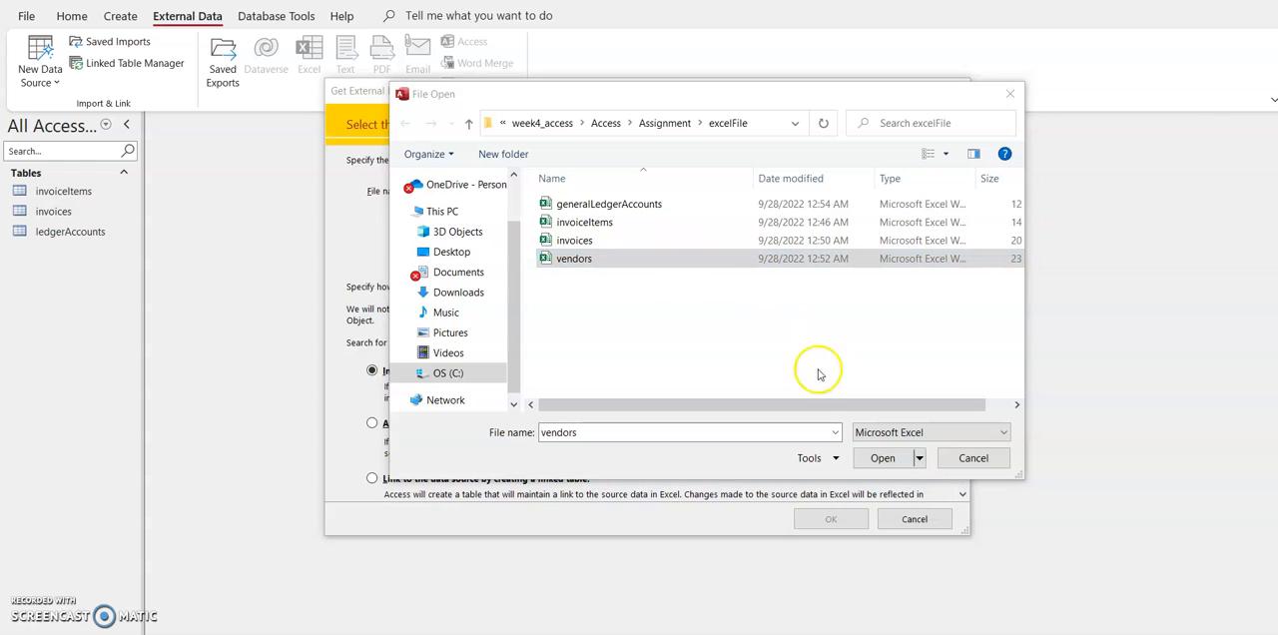
click(878, 458)
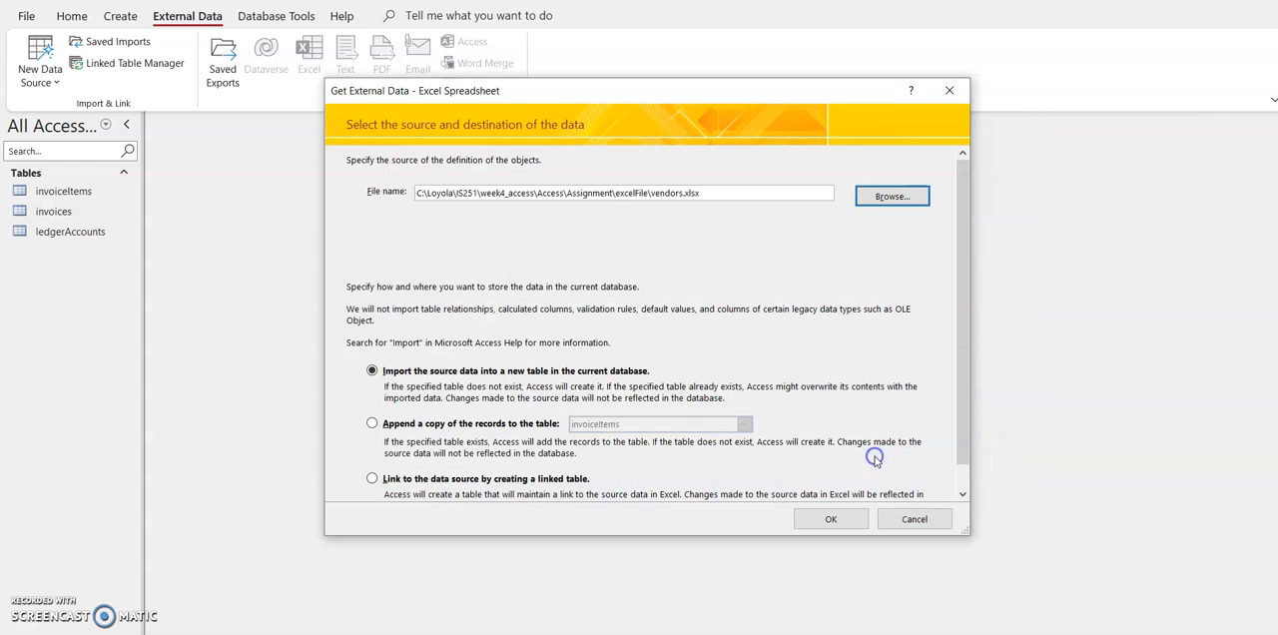
click(828, 513)
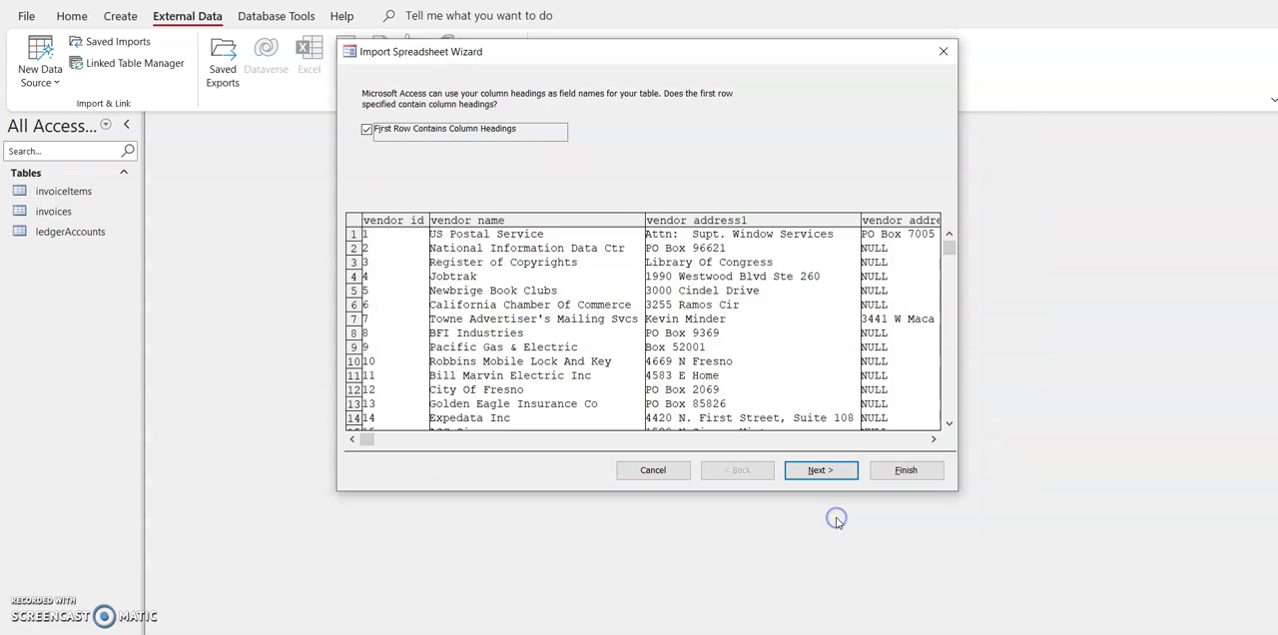
Step: Keep the column headings and field options, choose vendor_id as the primary key, and complete the import into the vendors table
click(815, 475)
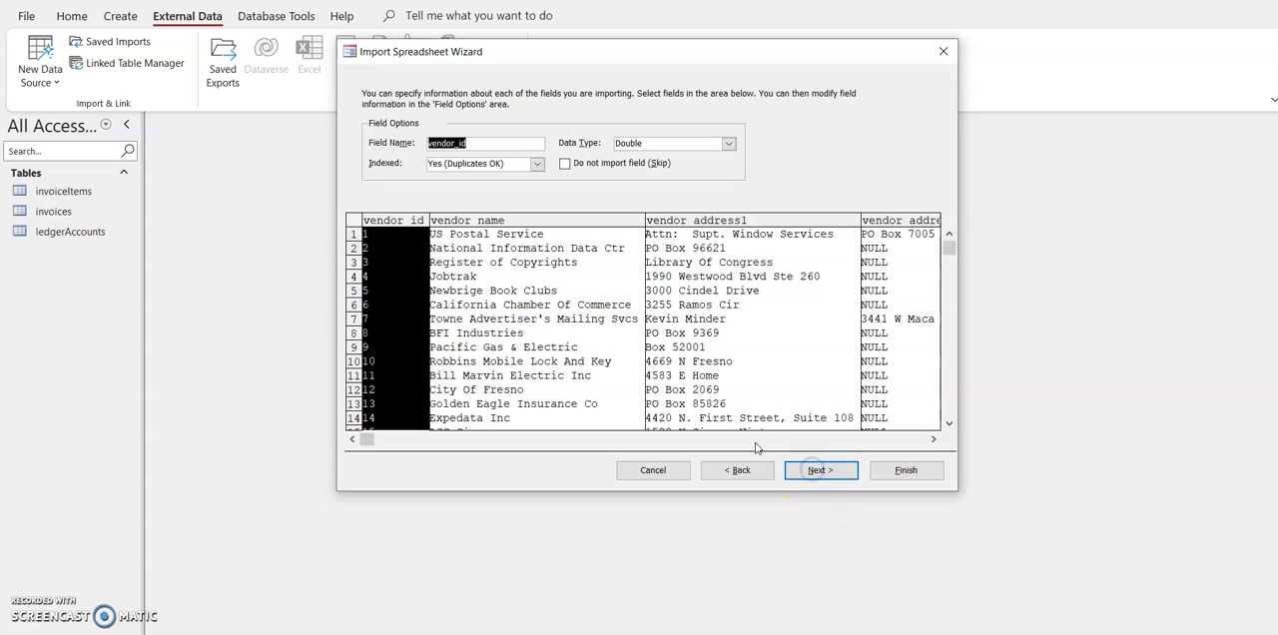
click(816, 474)
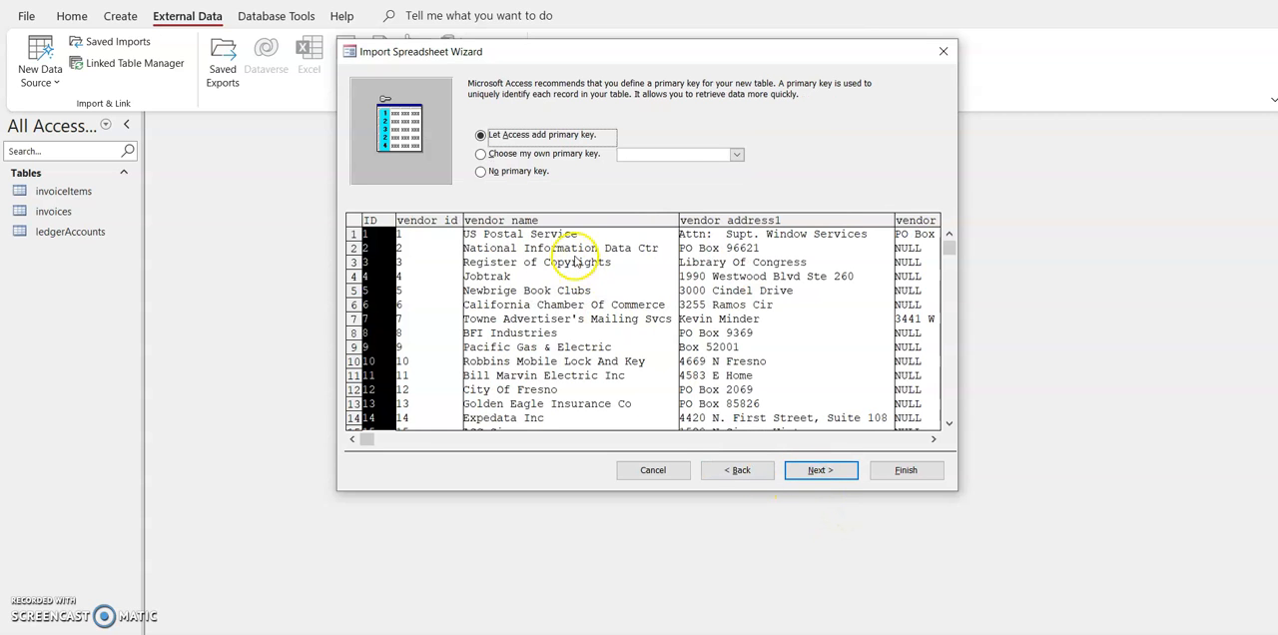
click(570, 154)
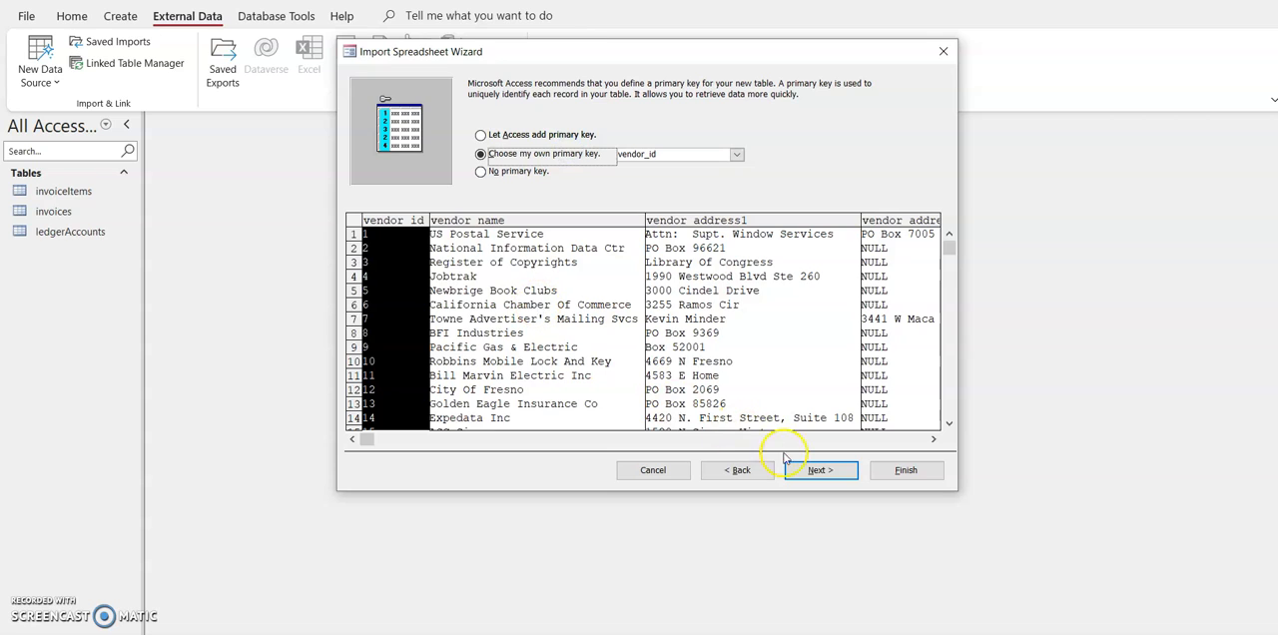
click(812, 474)
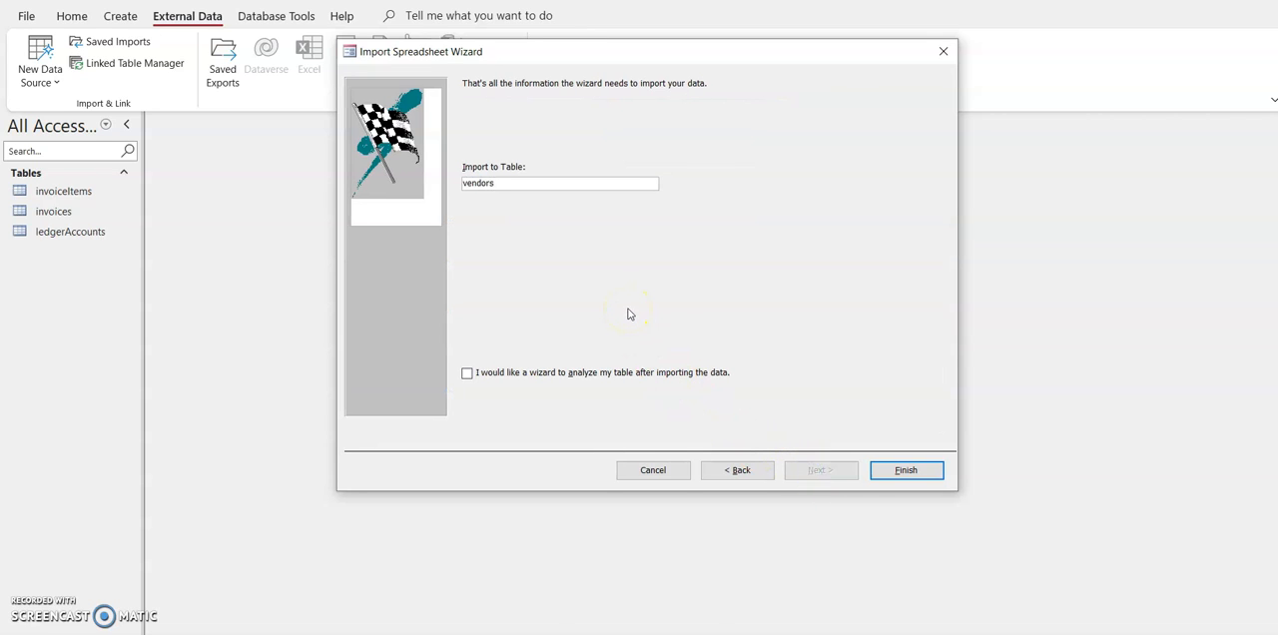
click(903, 467)
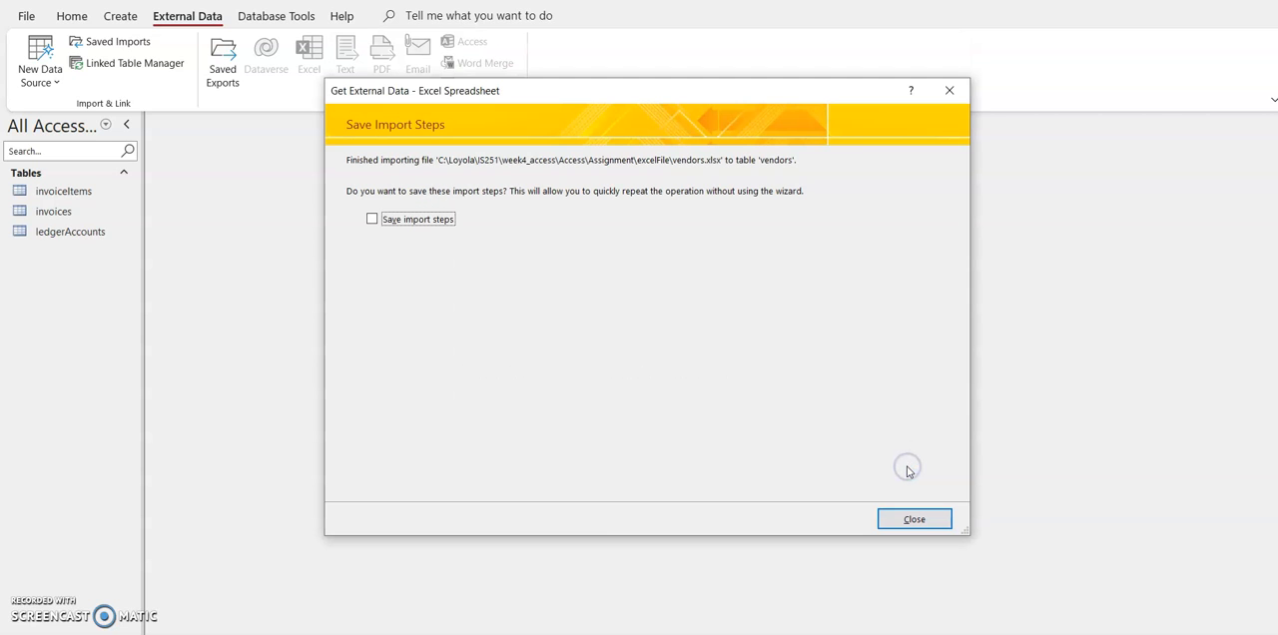
click(908, 519)
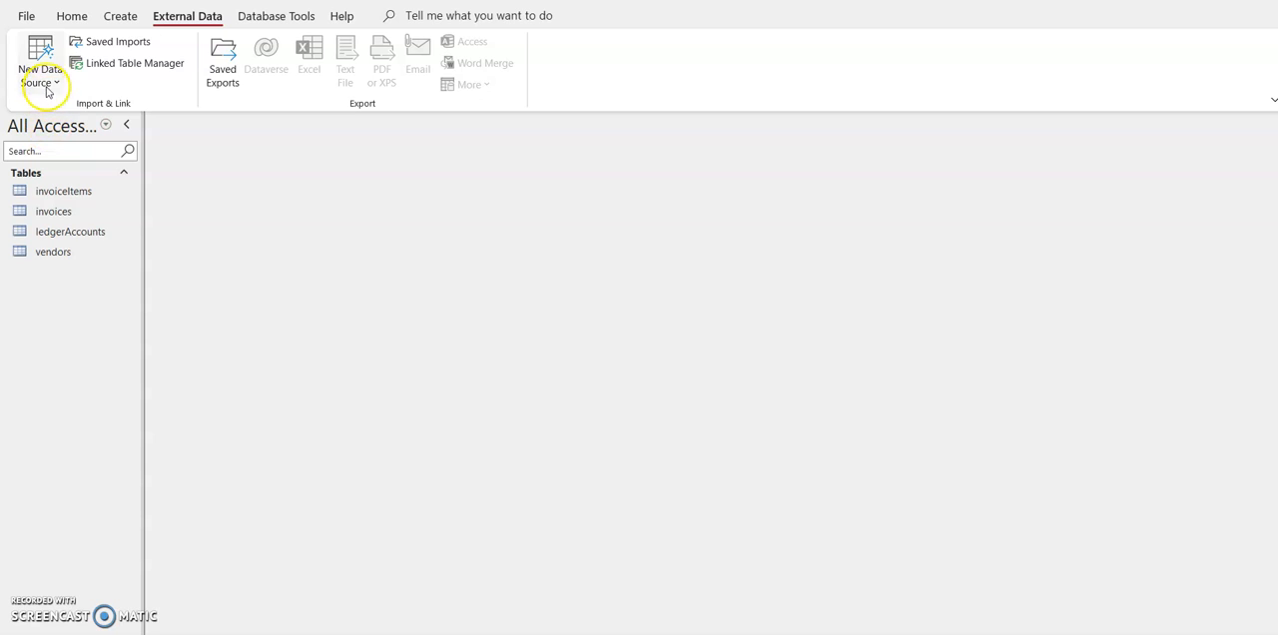
Step: Open the database's Relationships layout and add the invoiceItems, invoices, ledgerAccounts and vendors tables to it
click(108, 16)
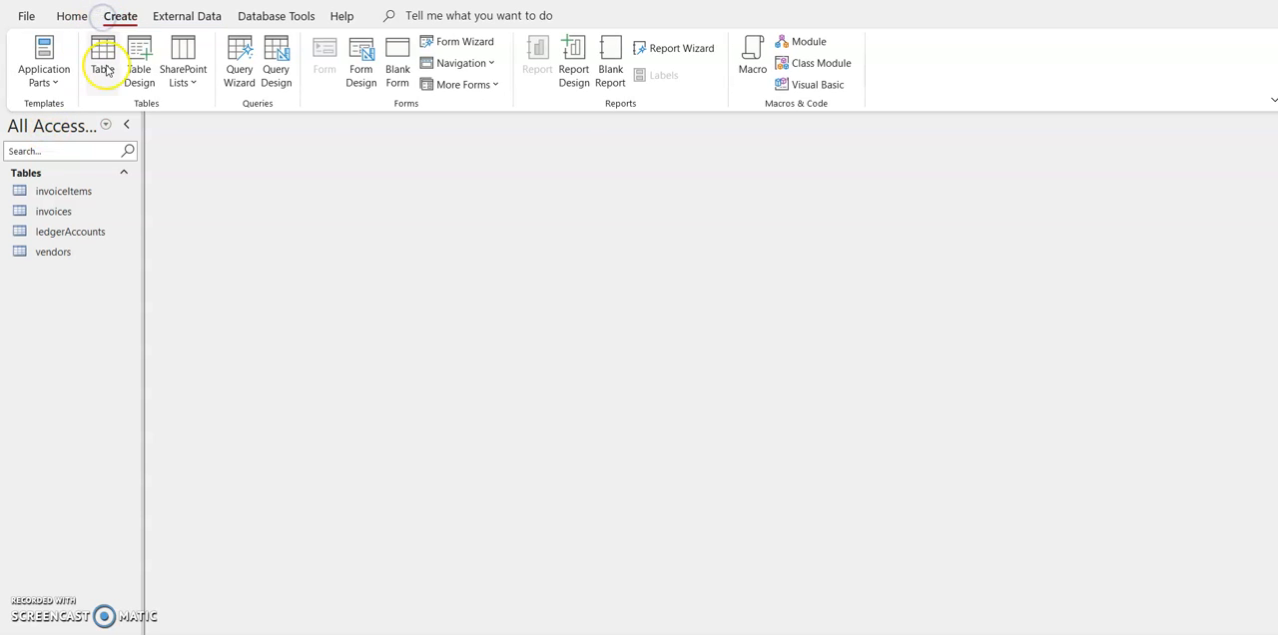
click(263, 22)
click(226, 55)
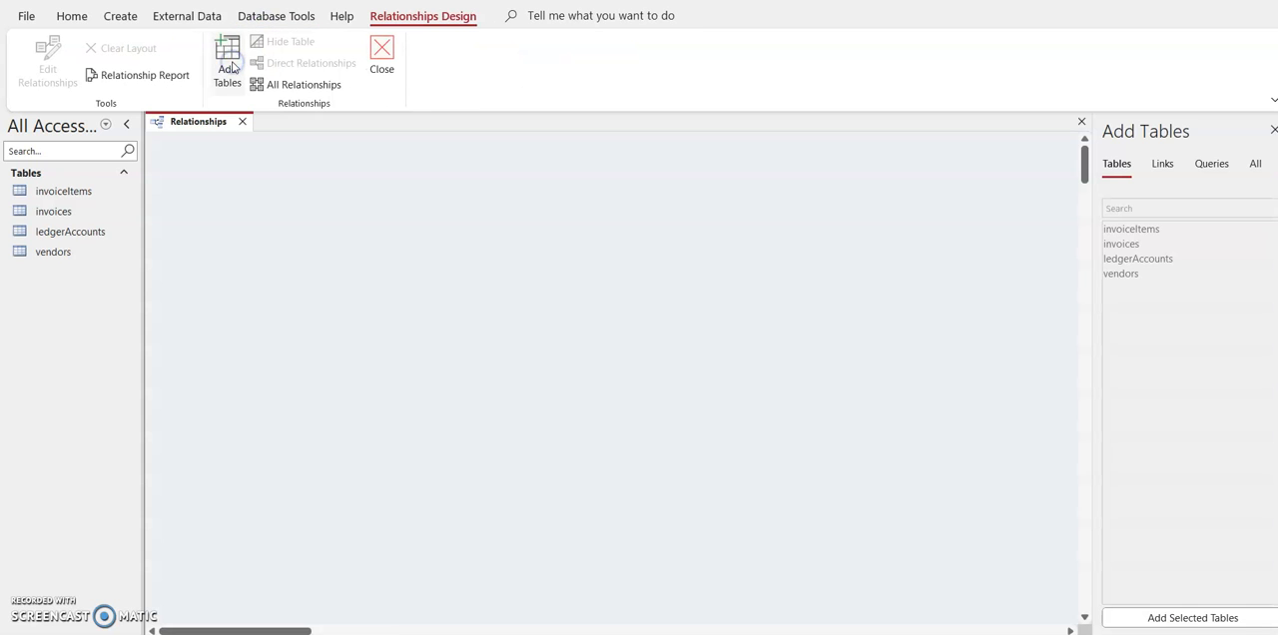
drag(83, 192, 426, 350)
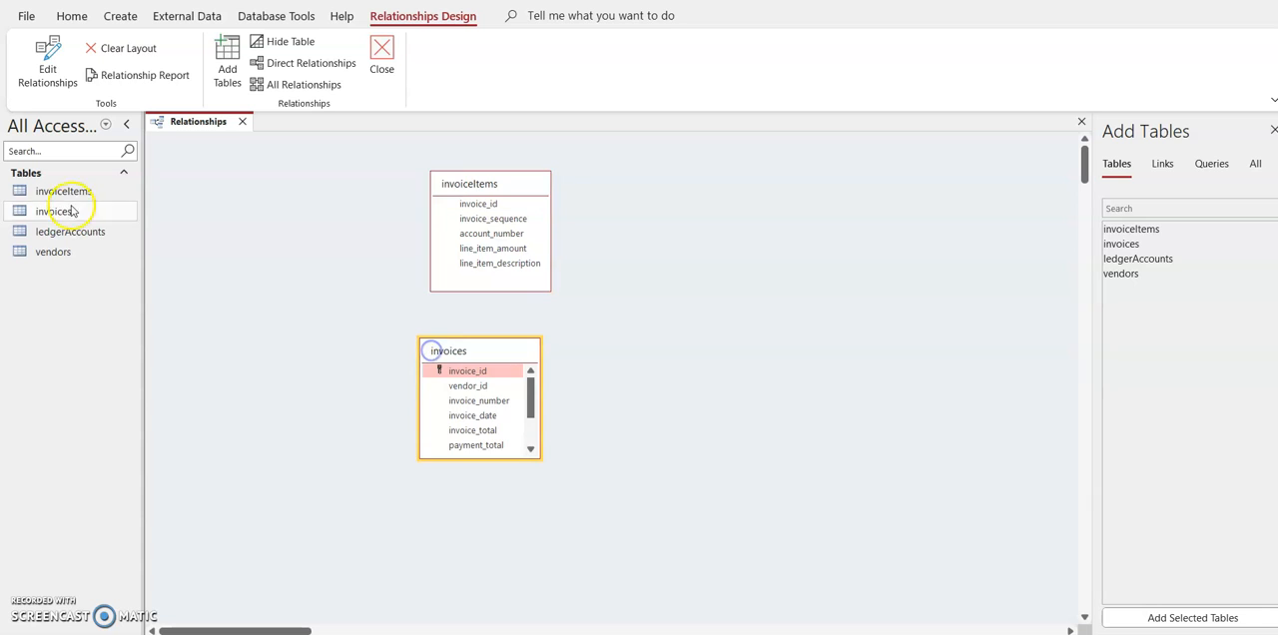
drag(60, 233, 707, 243)
drag(89, 254, 676, 373)
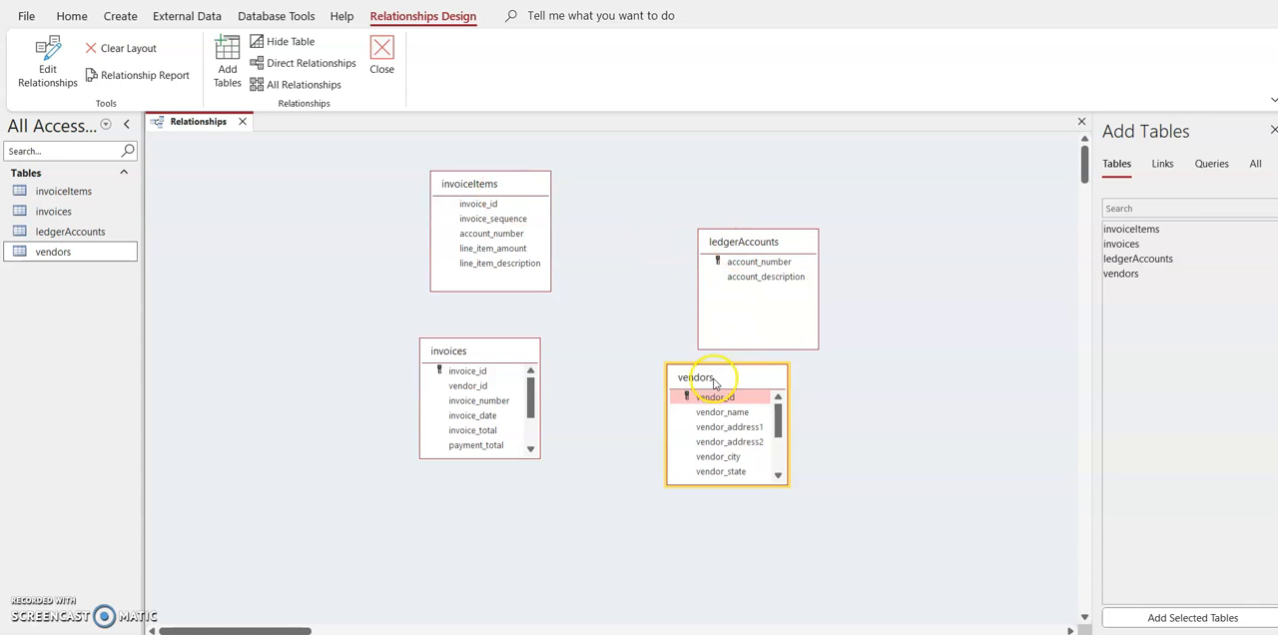
Step: Spread out the tables in the layout, with invoices beside invoiceItems and vendors below and beyond ledgerAccounts
drag(707, 380, 943, 404)
drag(459, 359, 266, 165)
drag(461, 185, 474, 180)
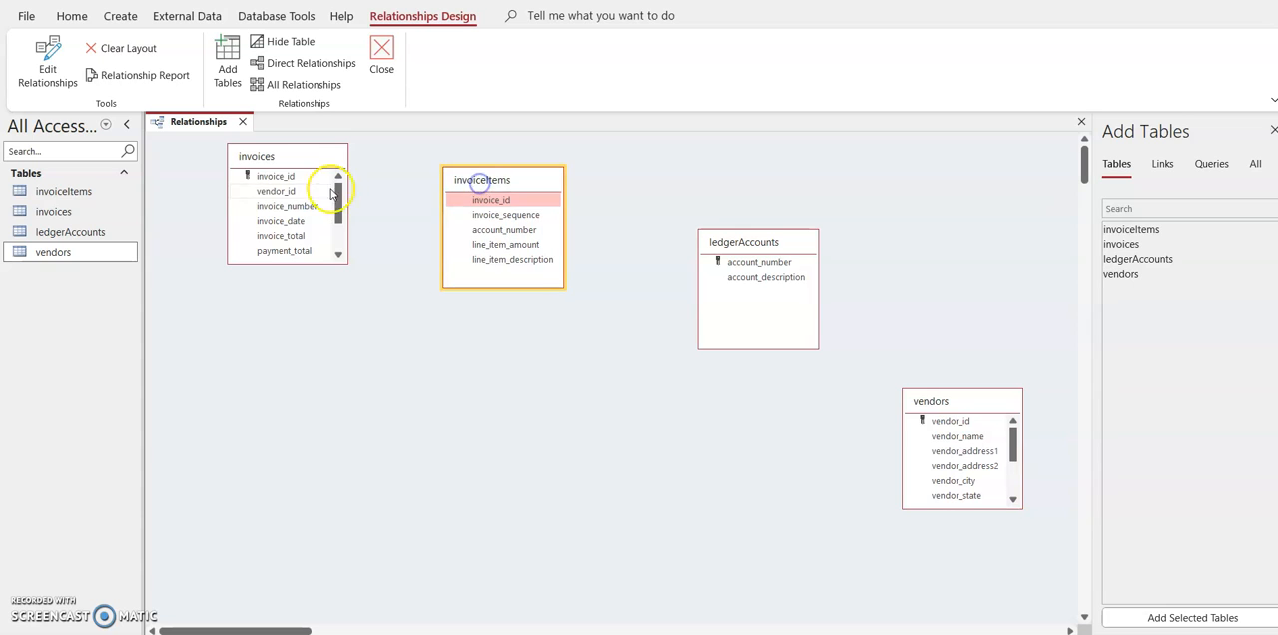
Step: Create a relationship from invoices to invoiceItems on invoice_id with referential integrity enforced
drag(300, 180, 477, 205)
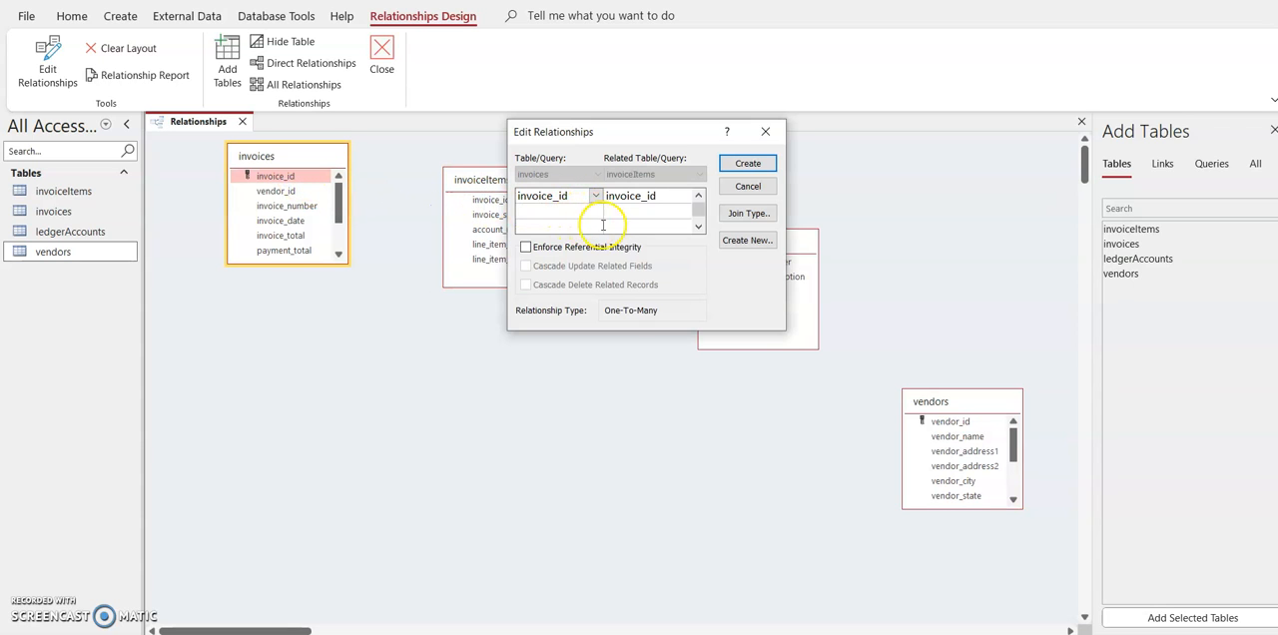
drag(633, 138, 517, 247)
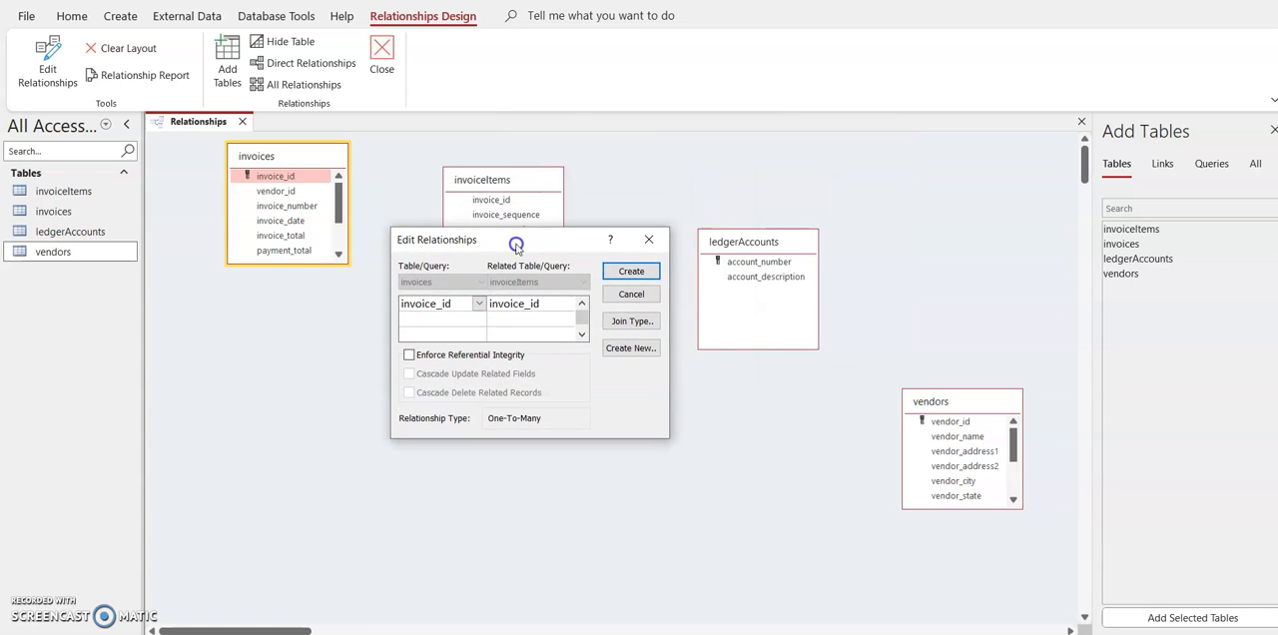
click(409, 355)
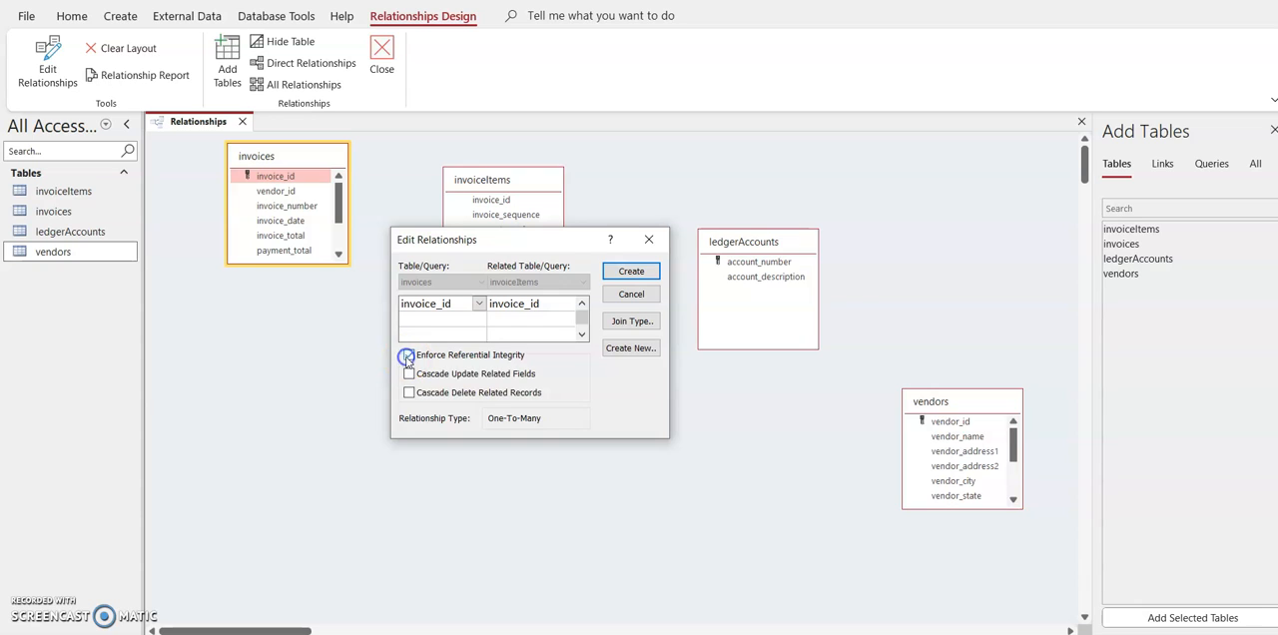
click(631, 274)
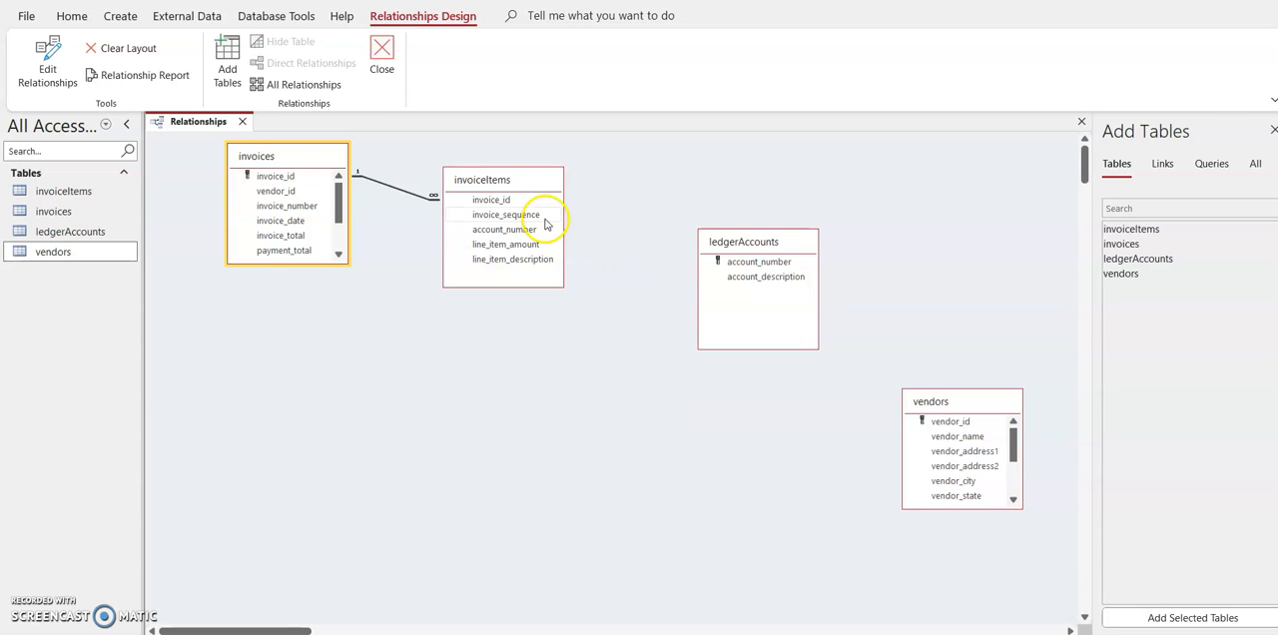
Step: Relate invoiceItems to ledgerAccounts on account_number with referential integrity enforced
drag(532, 232, 711, 265)
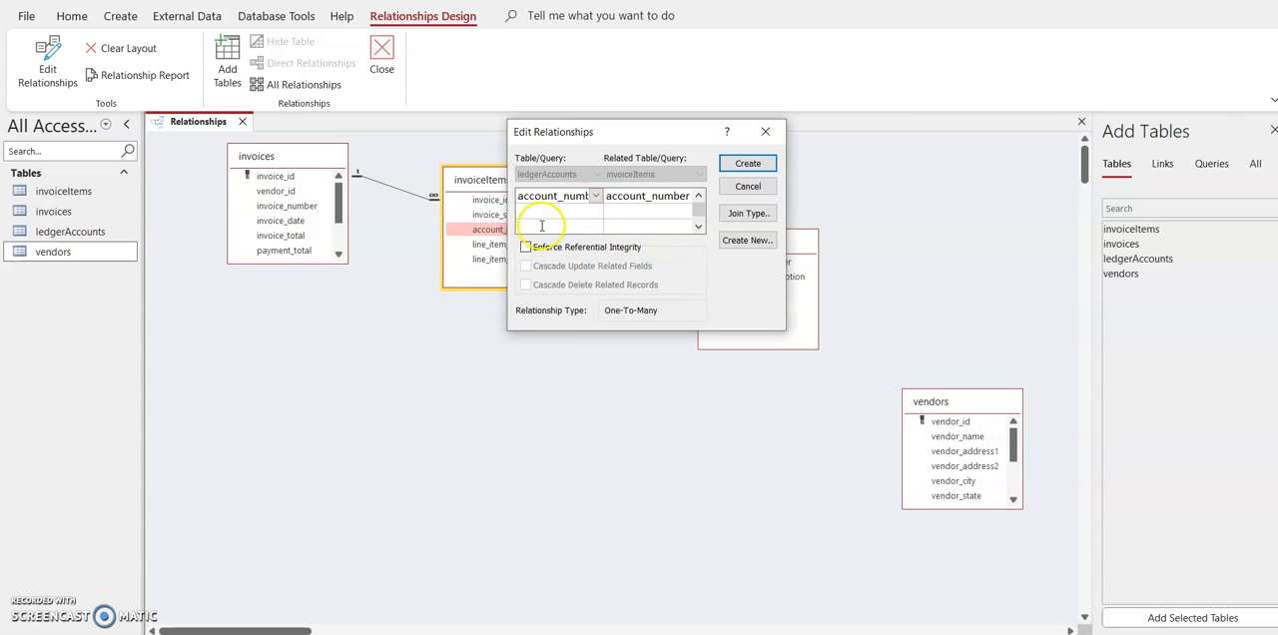
click(525, 248)
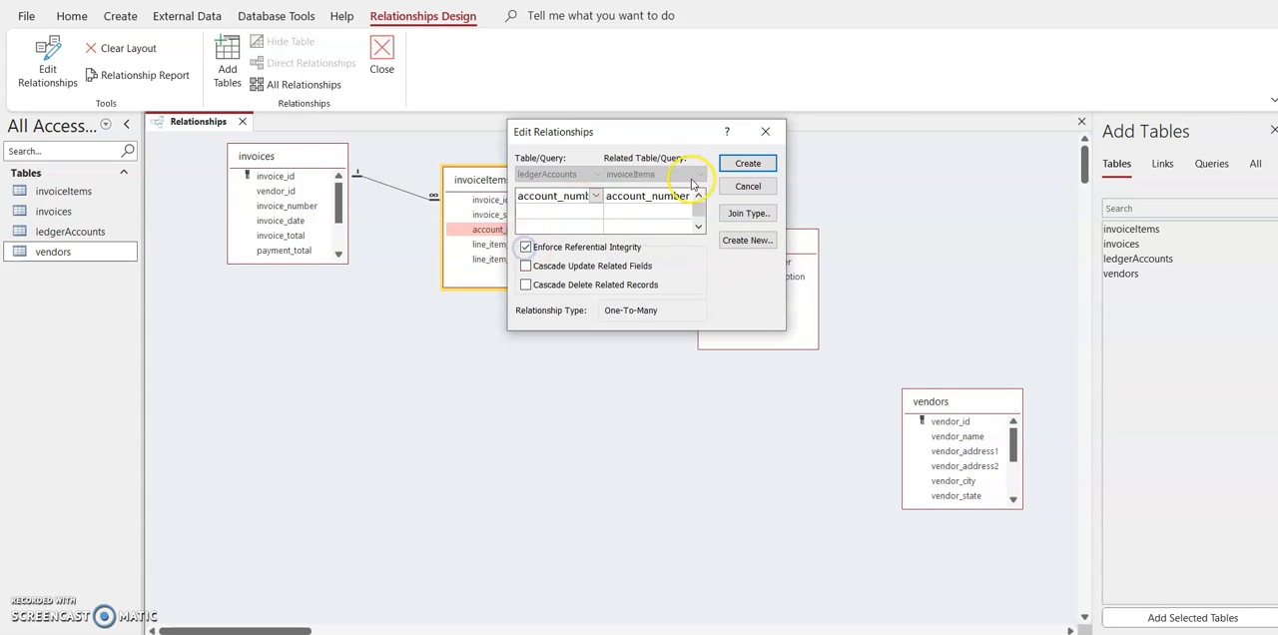
click(748, 163)
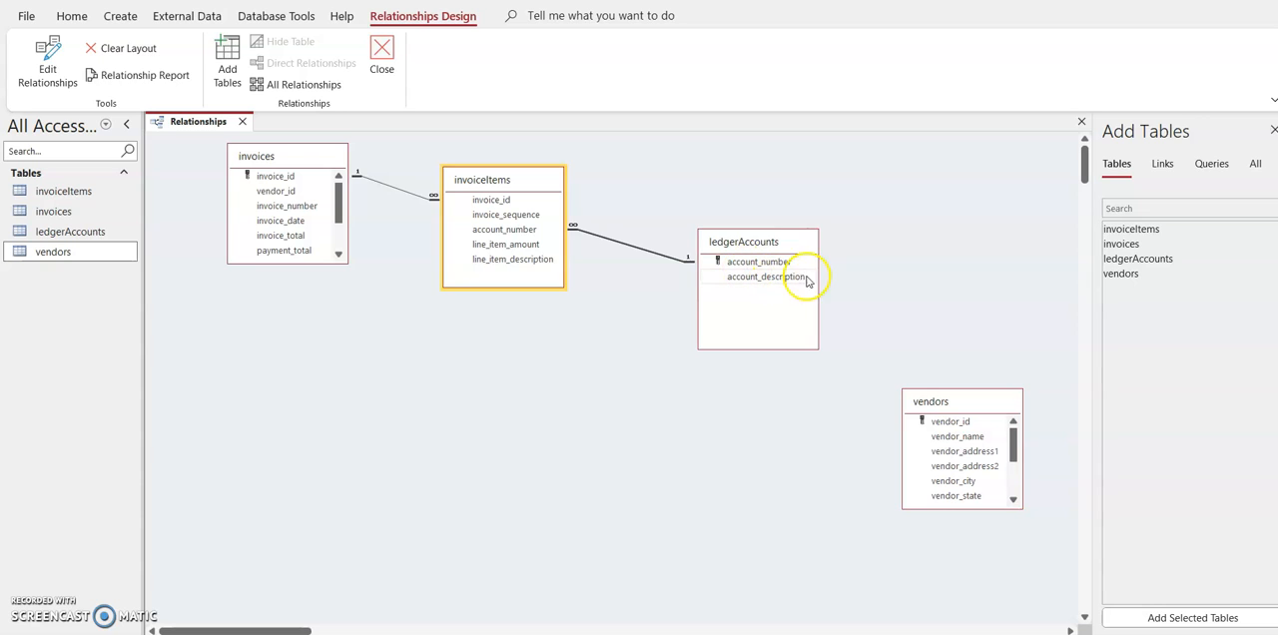
Step: Relate vendors to invoices on vendor_id with referential integrity enforced, and reposition both tables with vendors below and offset from invoices
click(920, 417)
drag(949, 404, 268, 197)
click(527, 247)
click(747, 163)
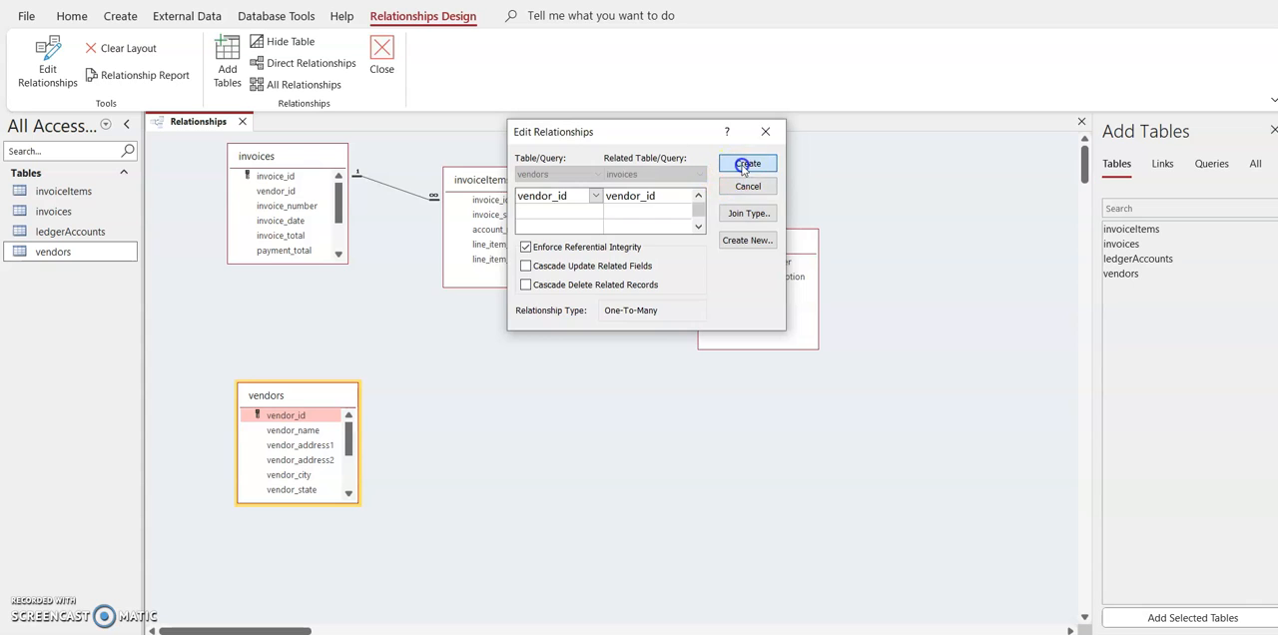
drag(299, 158, 246, 167)
drag(304, 395, 393, 388)
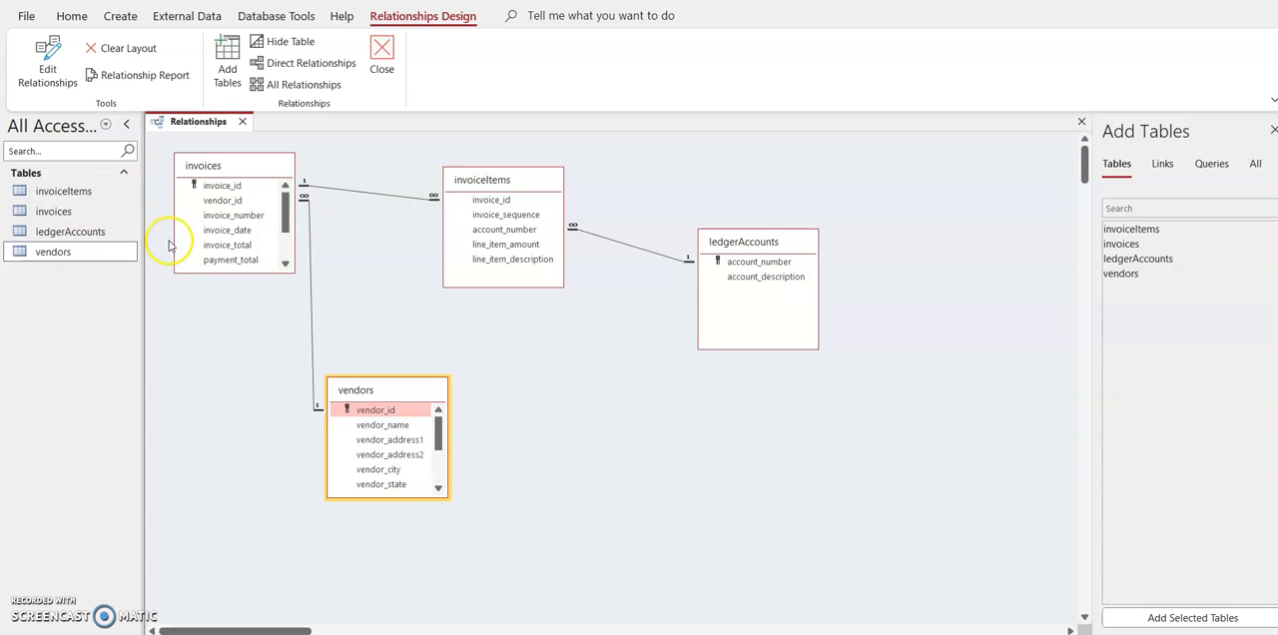
Step: Open the invoiceItems table in Design view
click(95, 197)
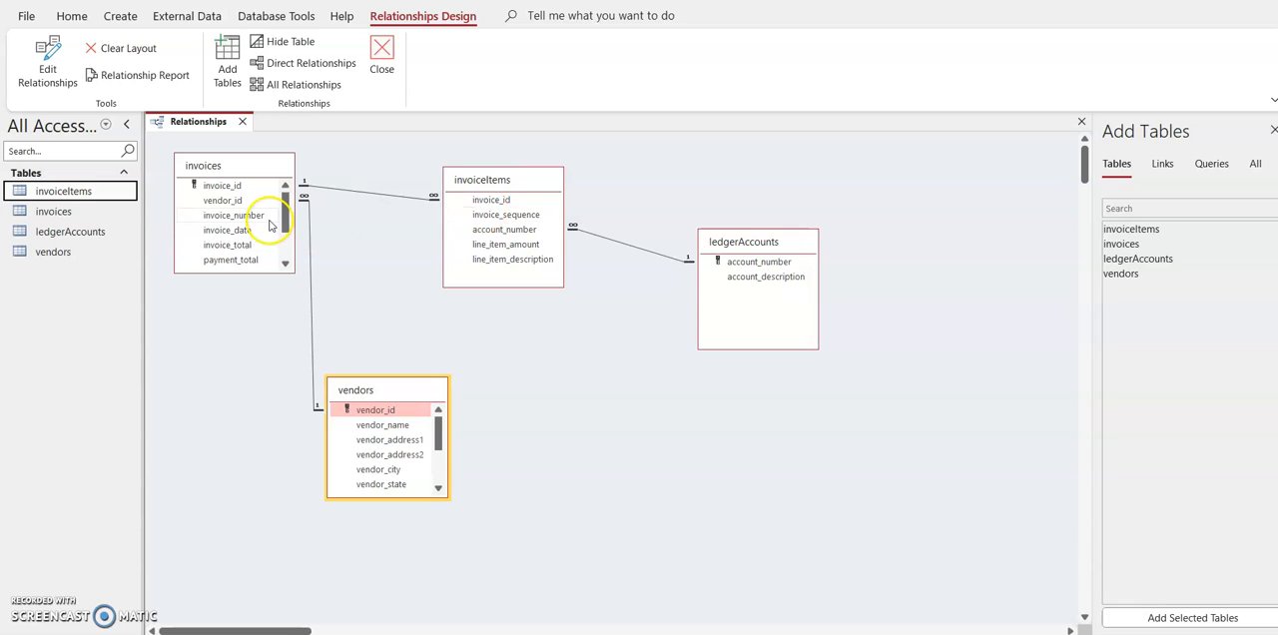
right_click(88, 190)
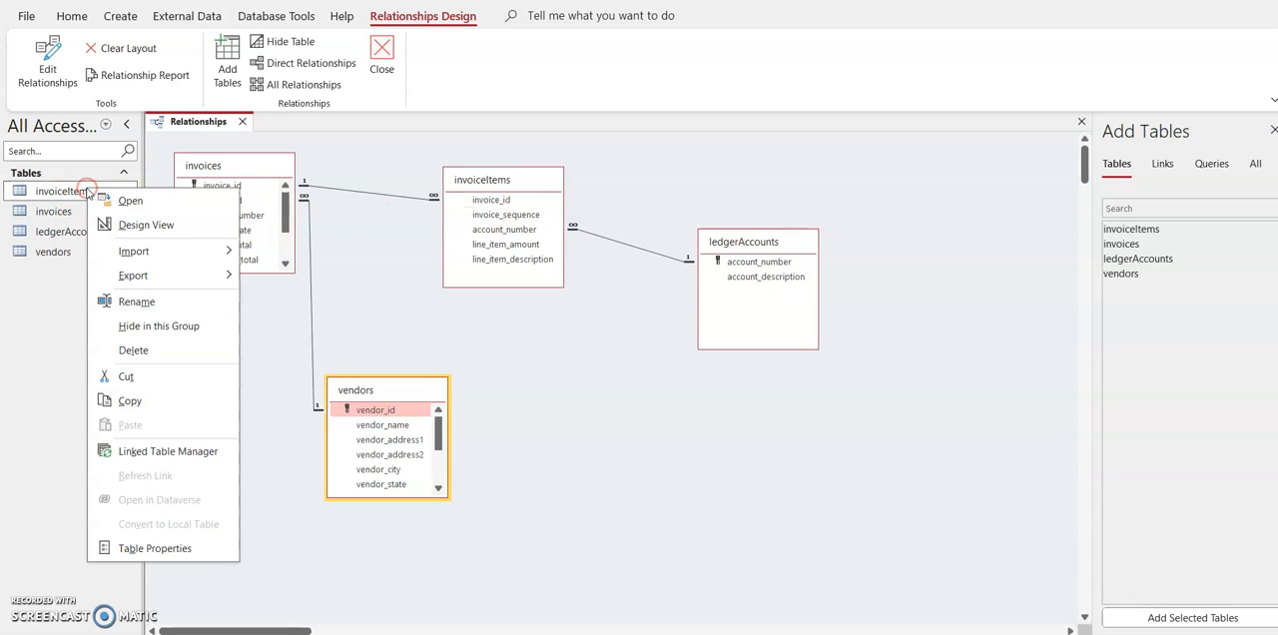
click(130, 225)
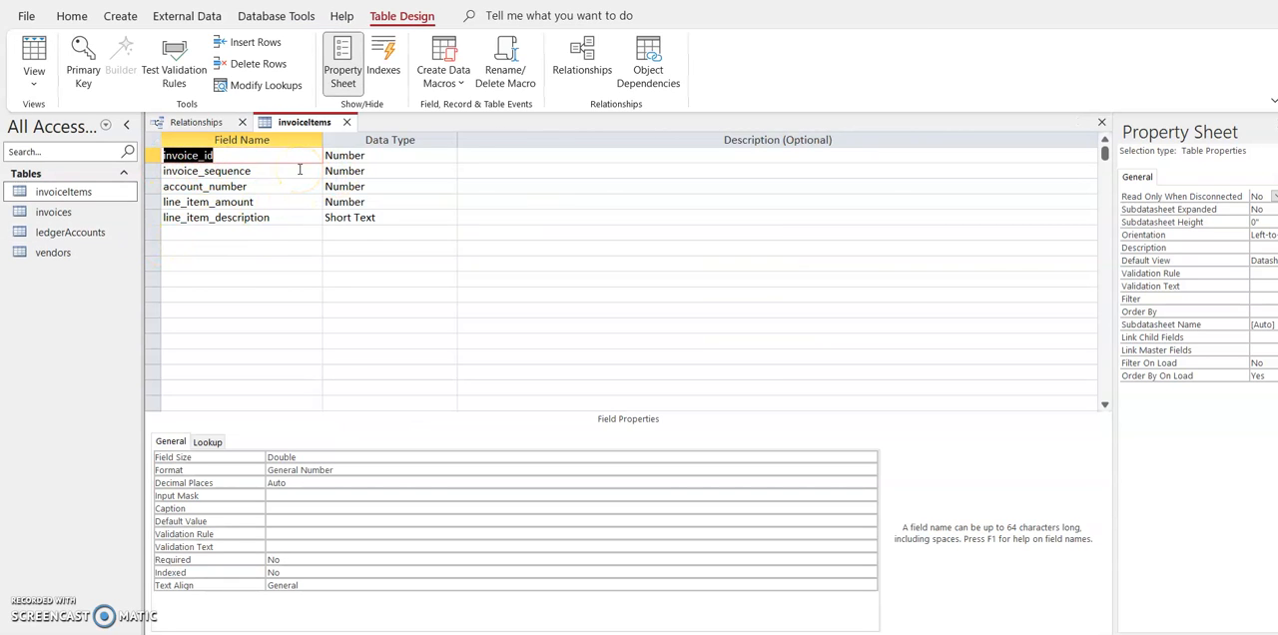
click(153, 155)
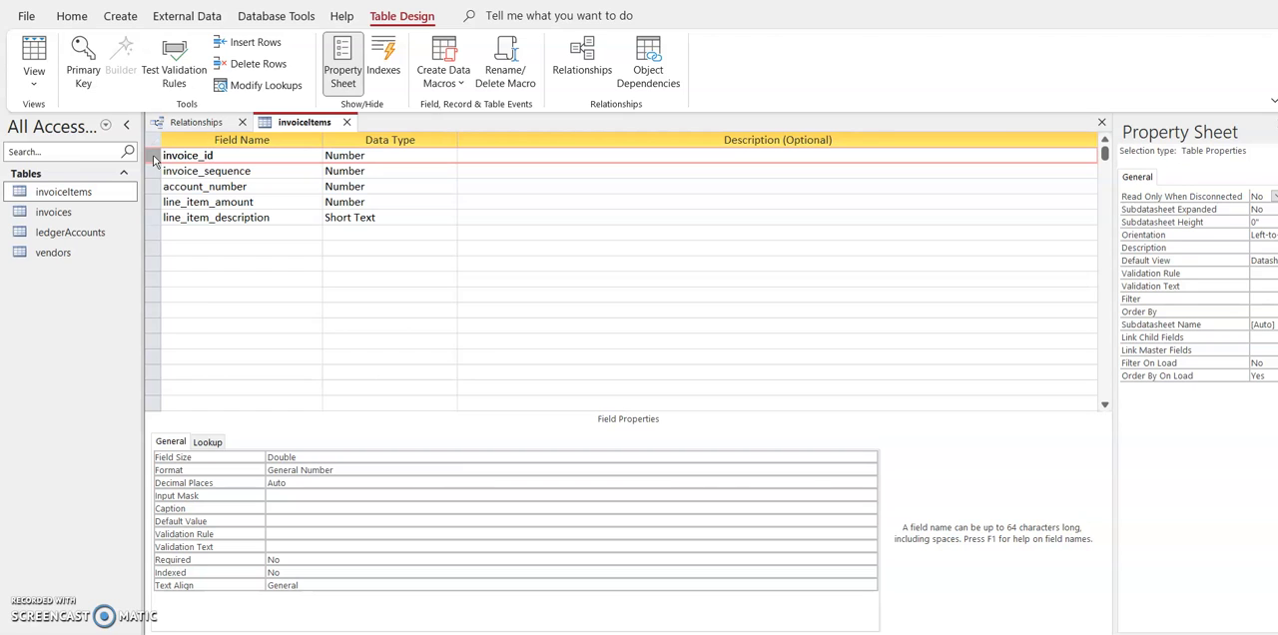
drag(155, 159, 153, 171)
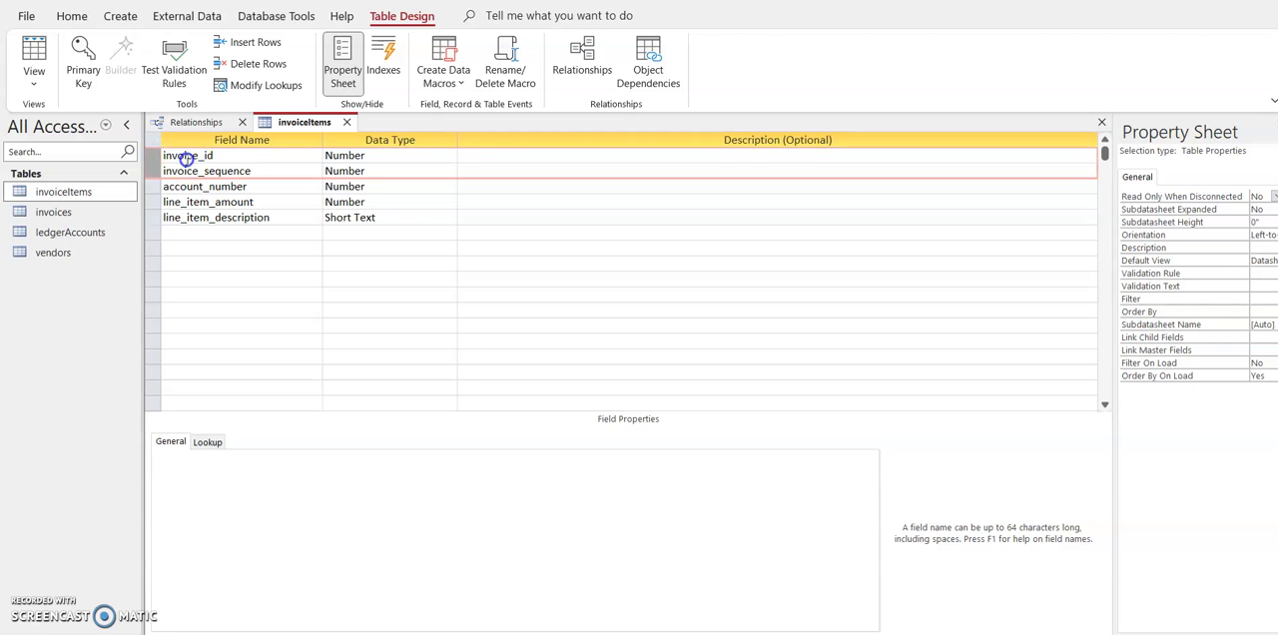
click(170, 157)
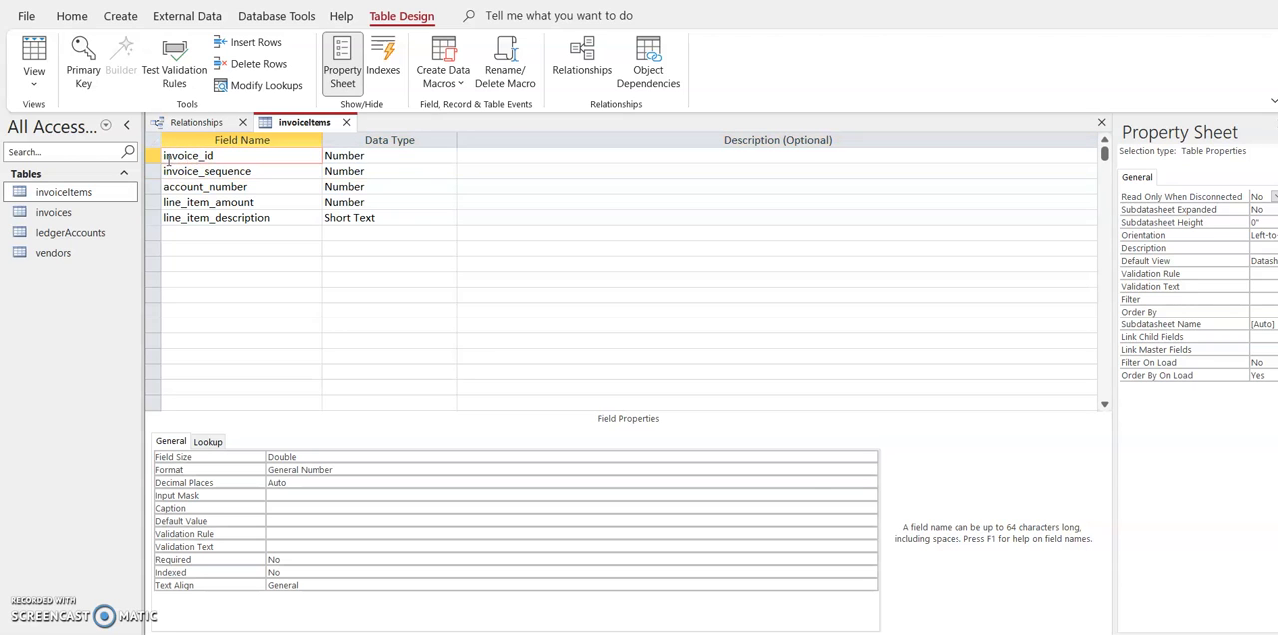
Step: Set invoice_id and invoice_sequence together as the composite primary key of invoiceItems, and save and close the table design
click(154, 156)
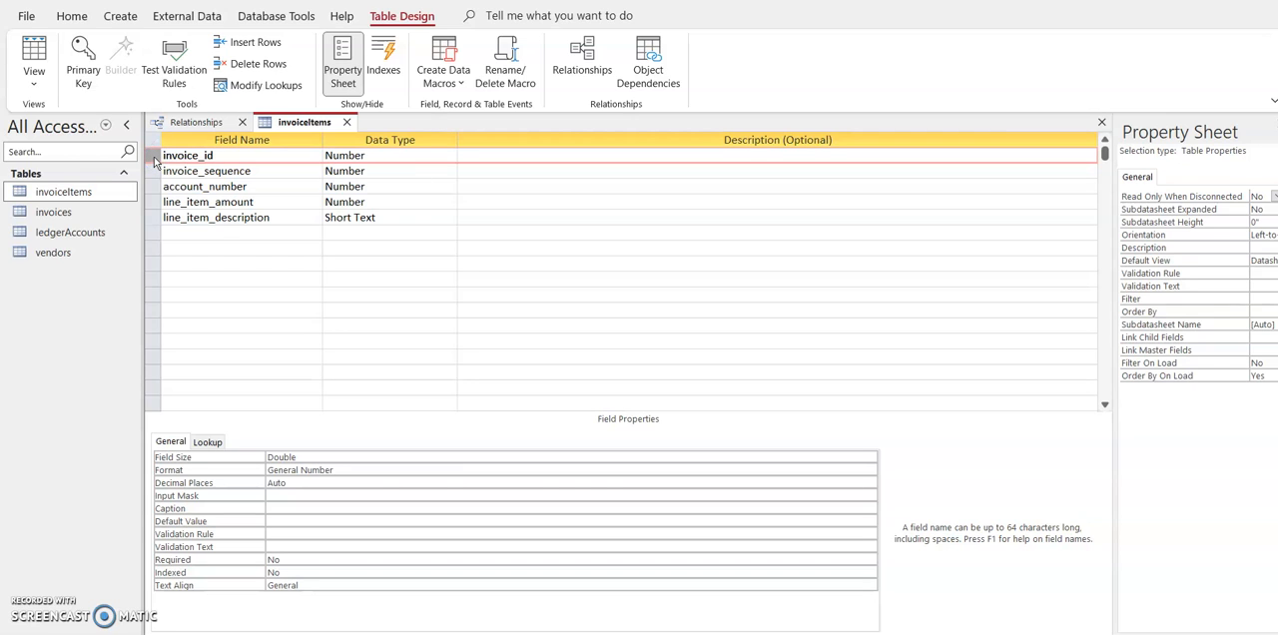
key(shift+Down)
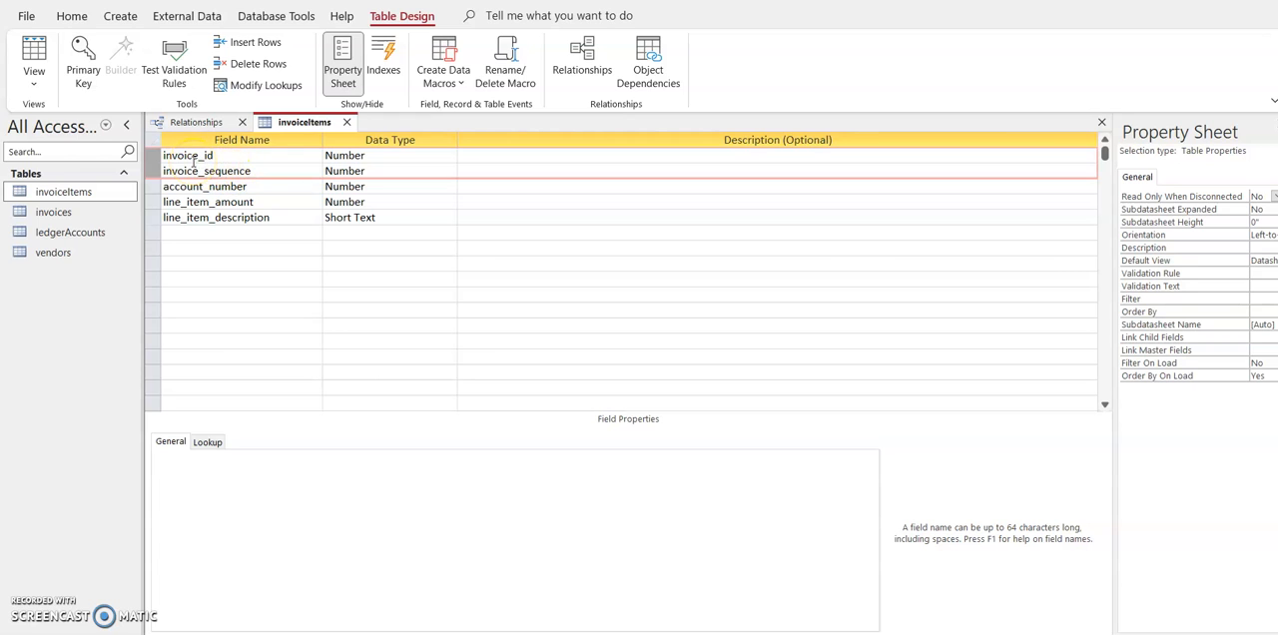
click(83, 58)
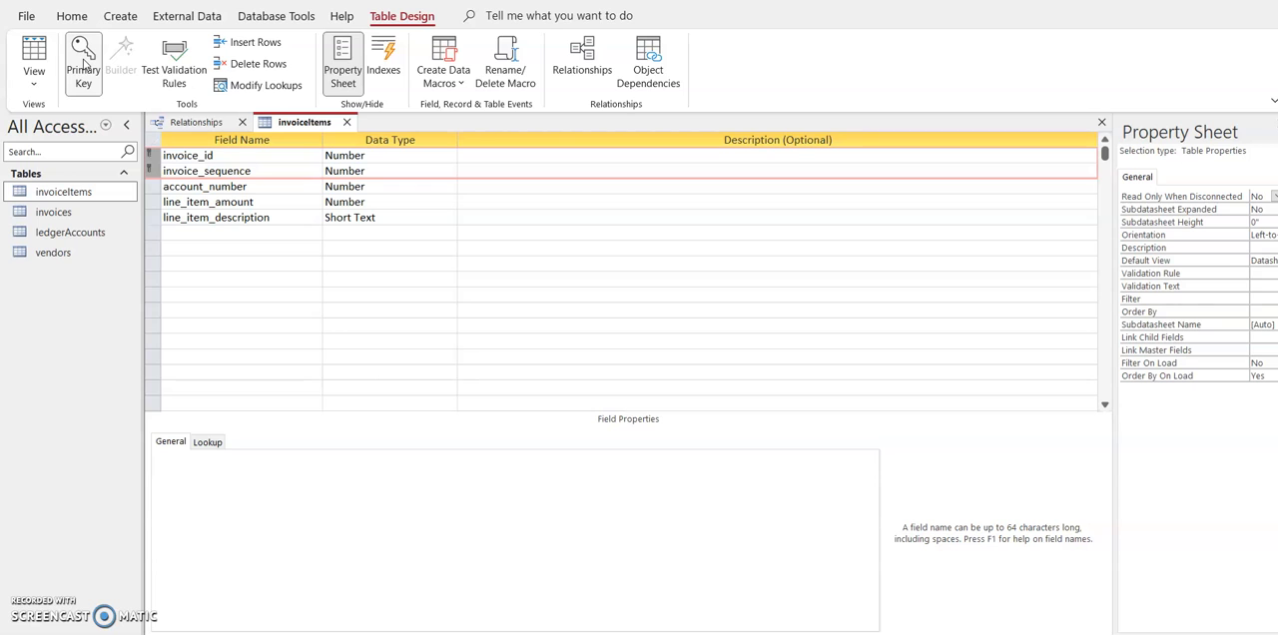
right_click(293, 124)
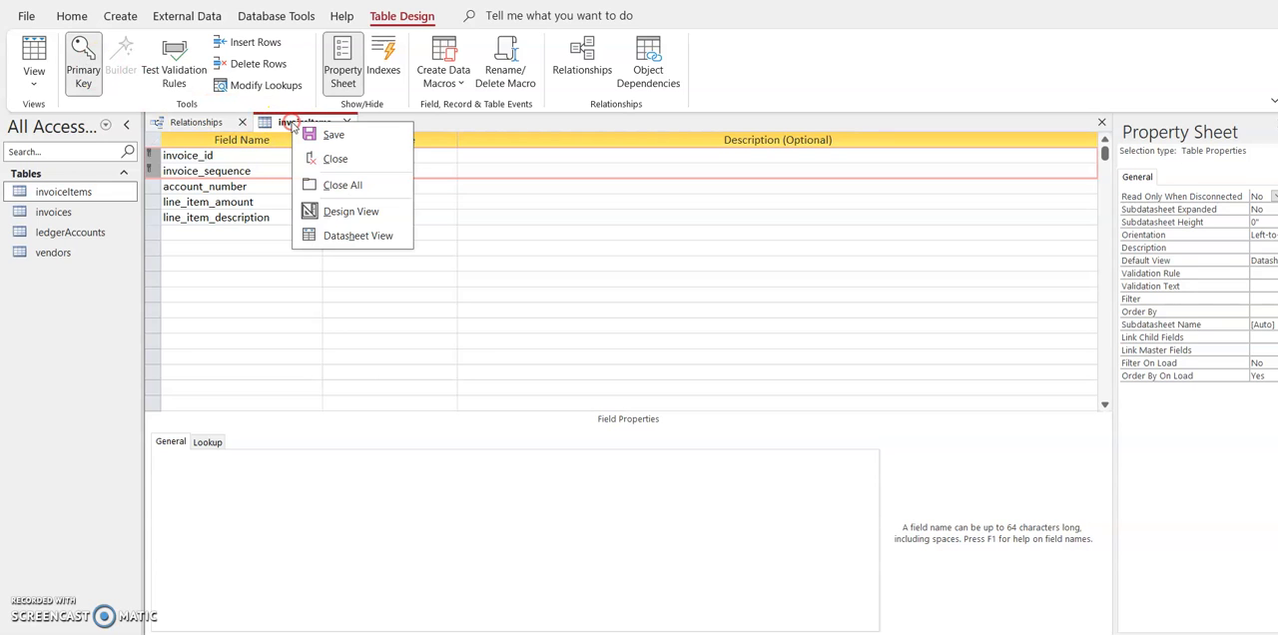
click(317, 136)
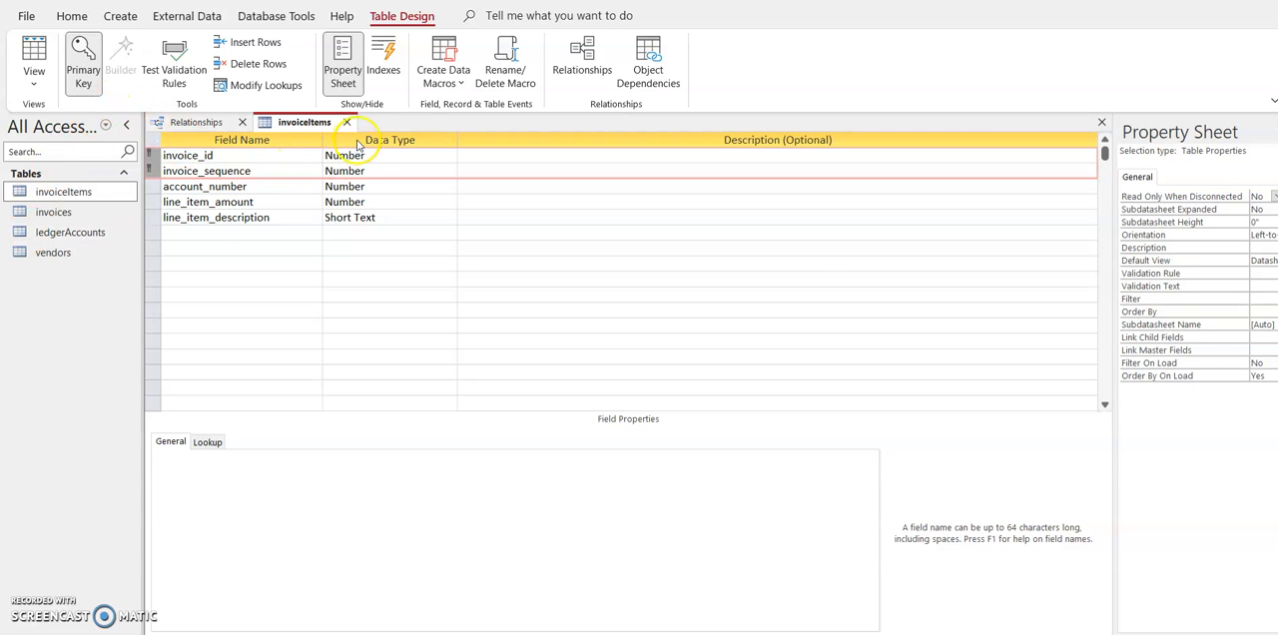
click(348, 122)
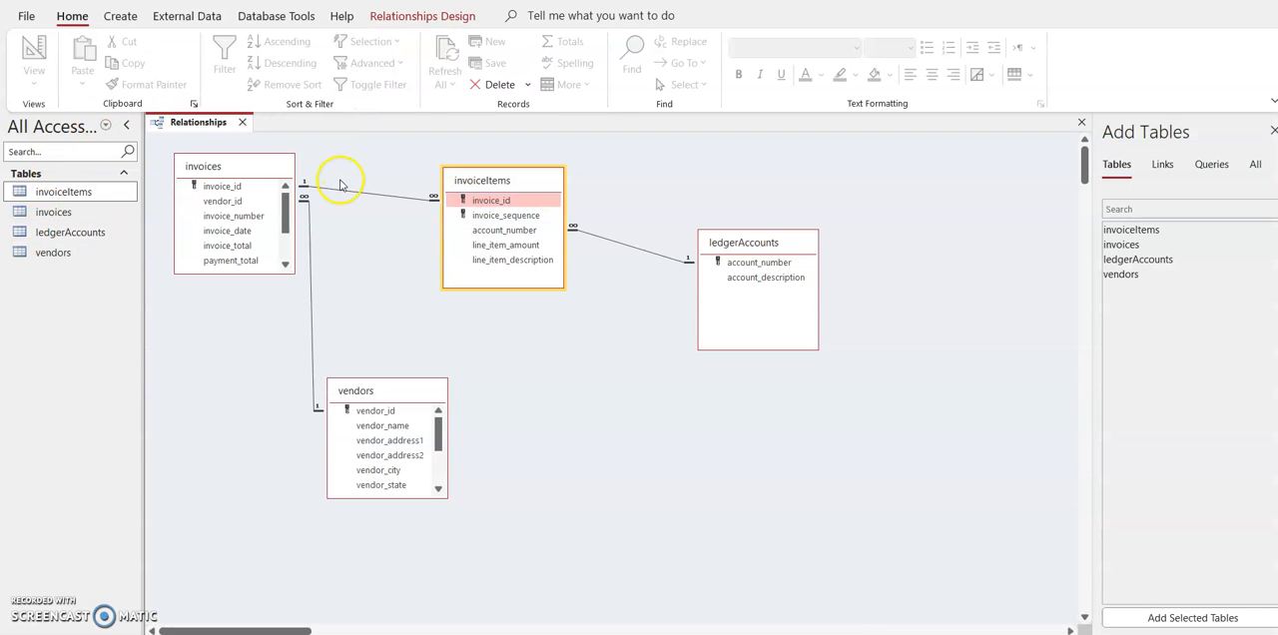